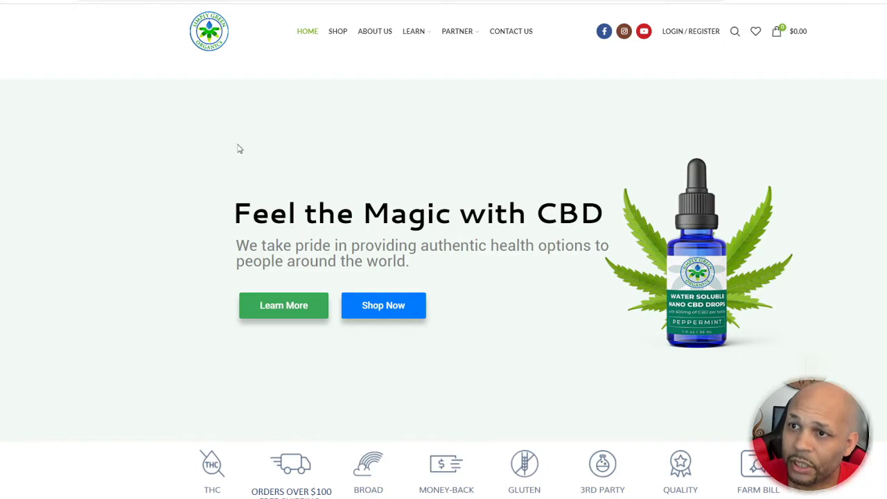
- Compare the store's home page with the standalone dog hemp chews landing page, checking header, hero and section layout
{"action": "scroll", "coordinate": [146, 246], "scroll_direction": "down", "scroll_amount": 5}
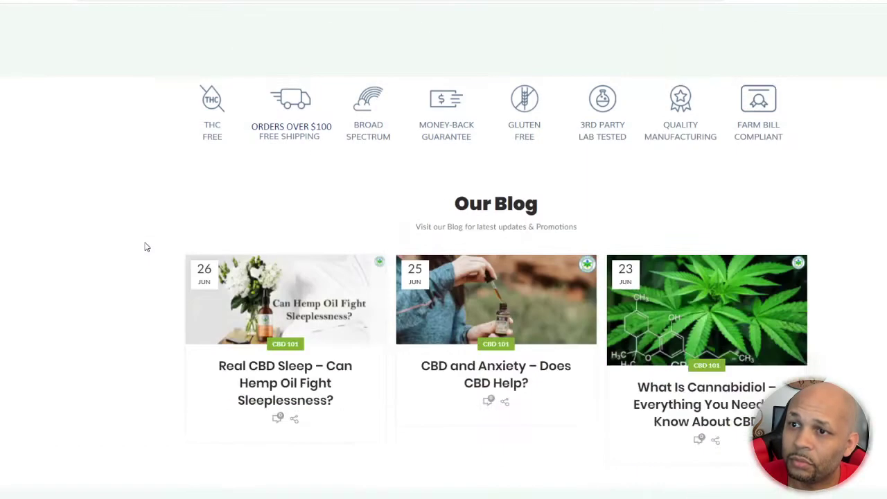
{"action": "scroll", "coordinate": [146, 246], "scroll_direction": "up", "scroll_amount": 5}
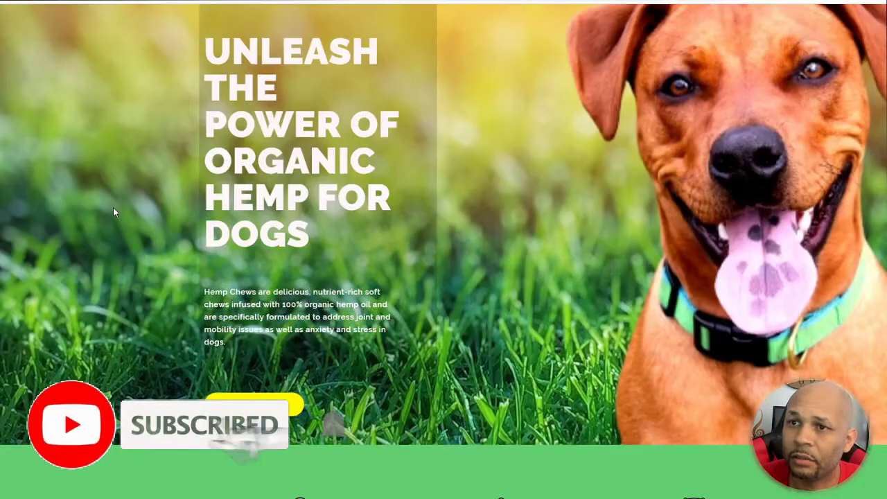
{"action": "scroll", "coordinate": [190, 272], "scroll_direction": "down", "scroll_amount": 5}
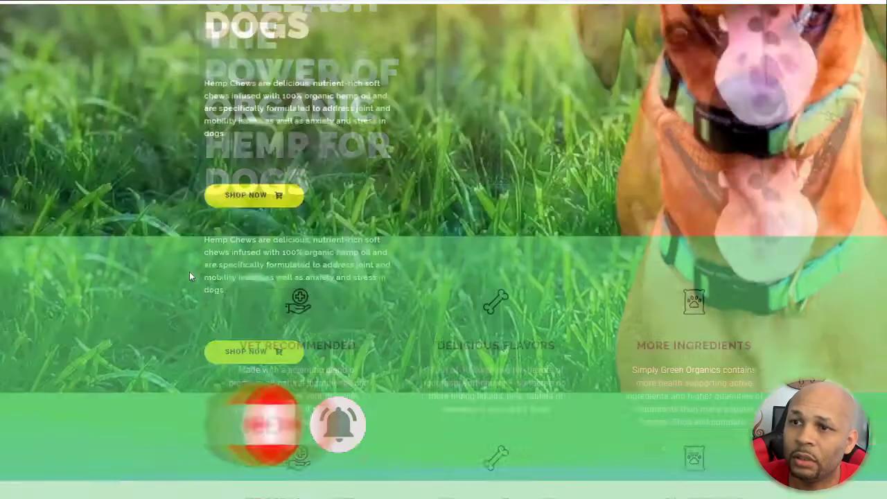
{"action": "scroll", "coordinate": [189, 271], "scroll_direction": "down", "scroll_amount": 10}
{"action": "scroll", "coordinate": [189, 271], "scroll_direction": "down", "scroll_amount": 3}
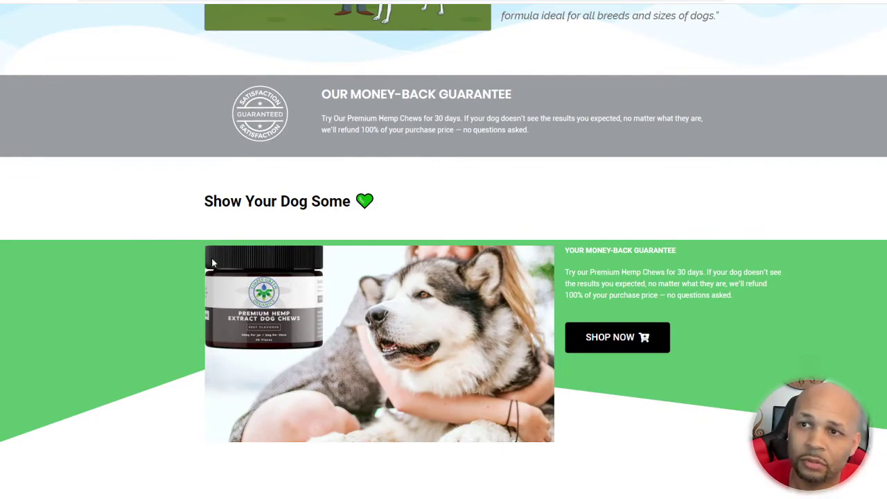
{"action": "scroll", "coordinate": [178, 268], "scroll_direction": "up", "scroll_amount": 15}
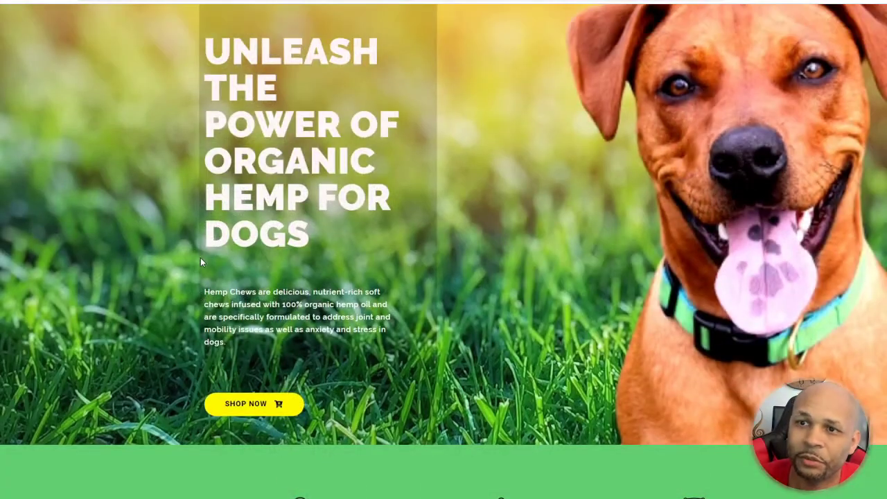
{"action": "scroll", "coordinate": [200, 258], "scroll_direction": "down", "scroll_amount": 8}
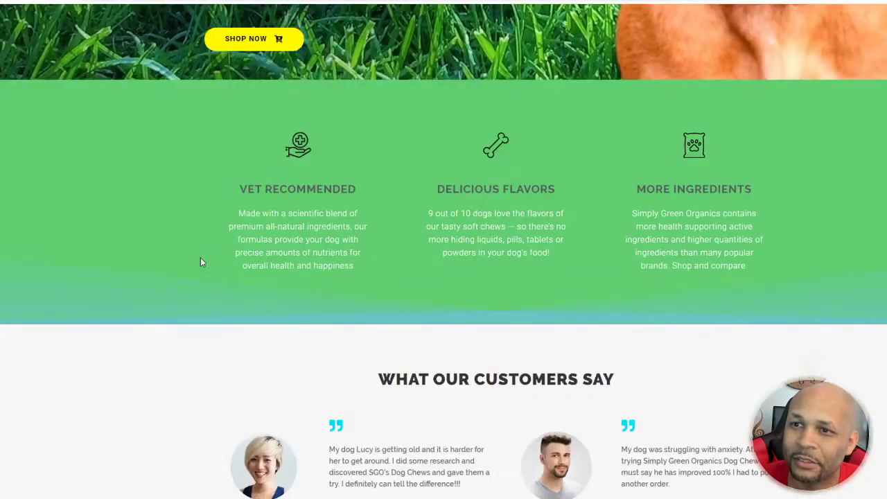
{"action": "scroll", "coordinate": [201, 262], "scroll_direction": "down", "scroll_amount": 8}
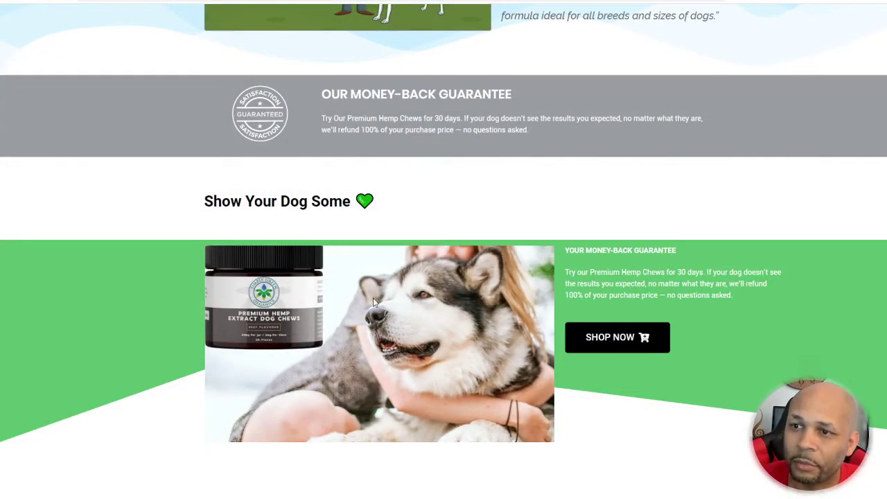
{"action": "scroll", "coordinate": [225, 292], "scroll_direction": "up", "scroll_amount": 10}
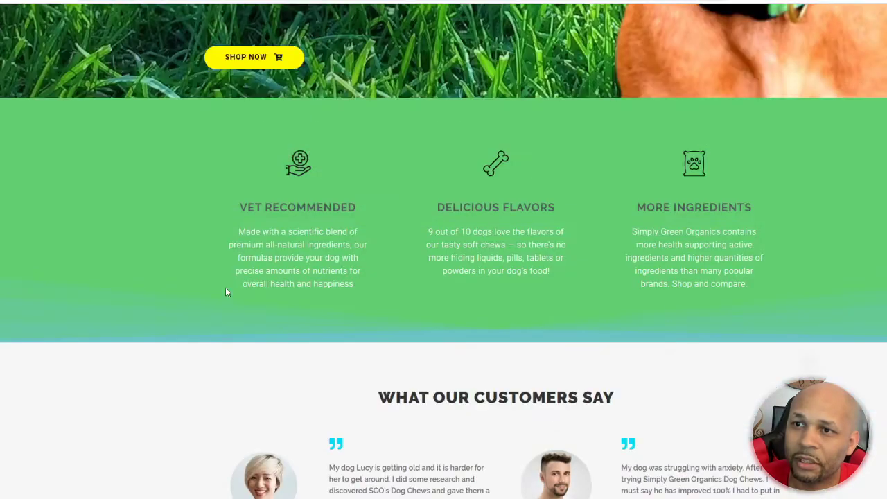
{"action": "scroll", "coordinate": [225, 292], "scroll_direction": "up", "scroll_amount": 5}
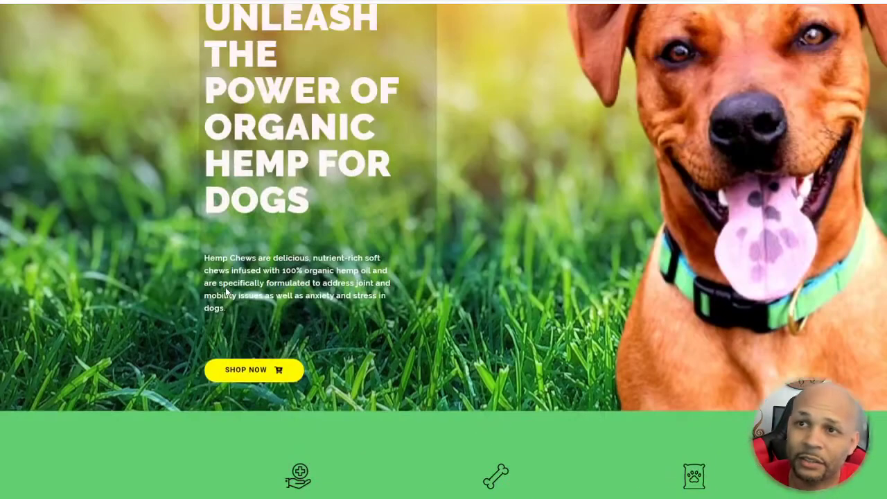
{"action": "scroll", "coordinate": [226, 287], "scroll_direction": "up", "scroll_amount": 1}
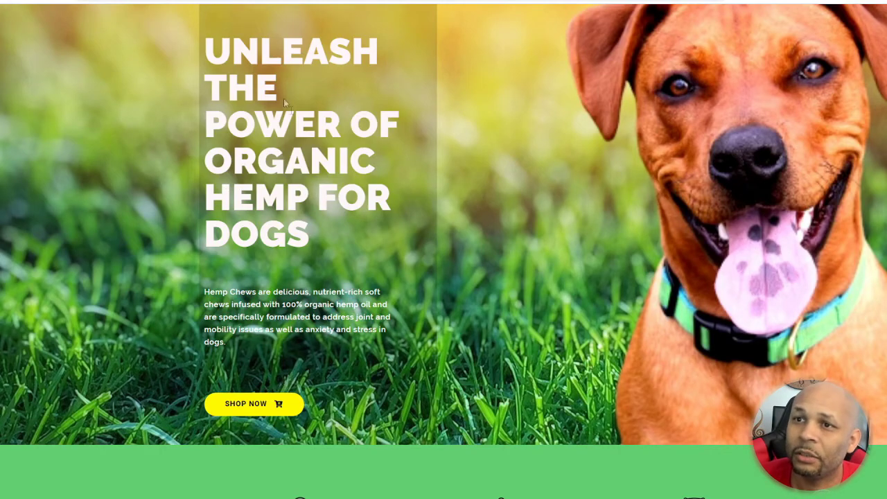
{"action": "scroll", "coordinate": [332, 226], "scroll_direction": "down", "scroll_amount": 2}
{"action": "scroll", "coordinate": [333, 226], "scroll_direction": "up", "scroll_amount": 2}
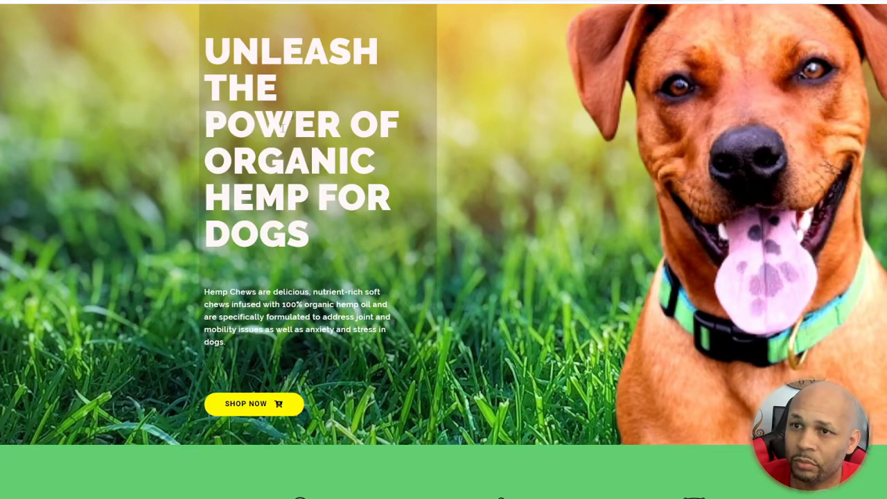
- Review the dog hemp chews landing page's sections, from the hero through testimonials and science to the closing shop offer
{"action": "scroll", "coordinate": [440, 172], "scroll_direction": "down", "scroll_amount": 15}
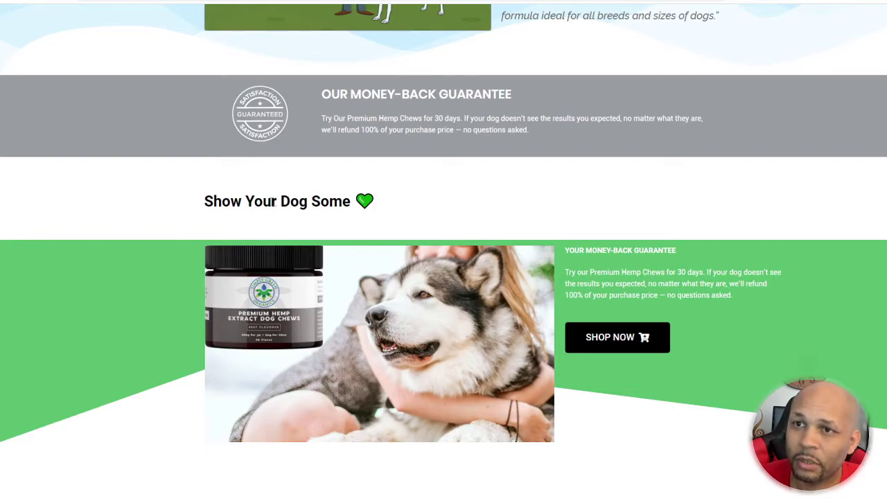
{"action": "scroll", "coordinate": [218, 200], "scroll_direction": "up", "scroll_amount": 15}
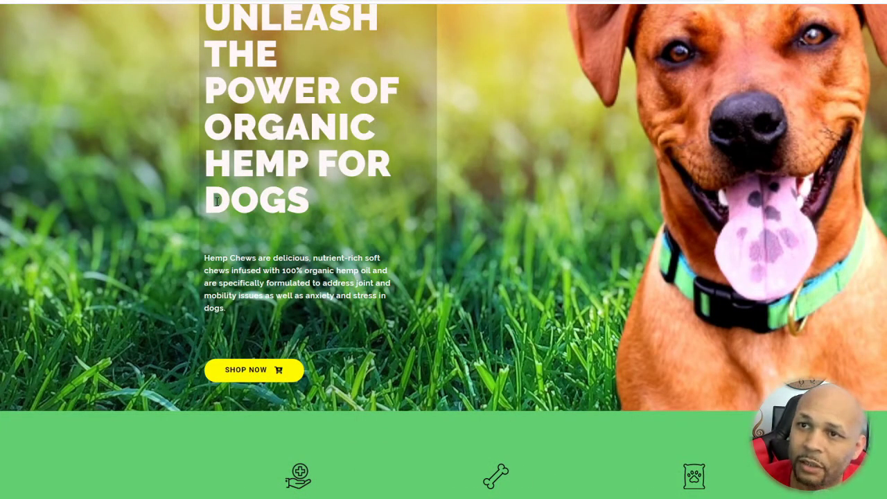
{"action": "scroll", "coordinate": [217, 200], "scroll_direction": "up", "scroll_amount": 1}
{"action": "scroll", "coordinate": [272, 231], "scroll_direction": "down", "scroll_amount": 9}
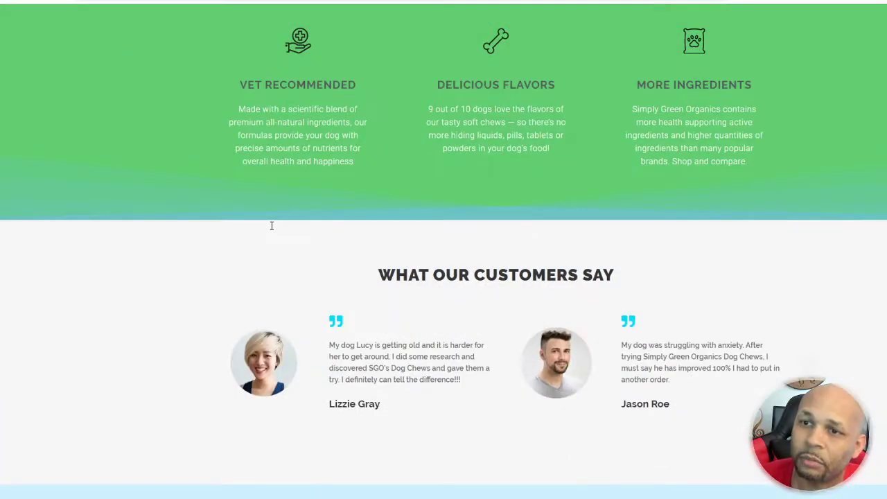
{"action": "scroll", "coordinate": [272, 231], "scroll_direction": "down", "scroll_amount": 5}
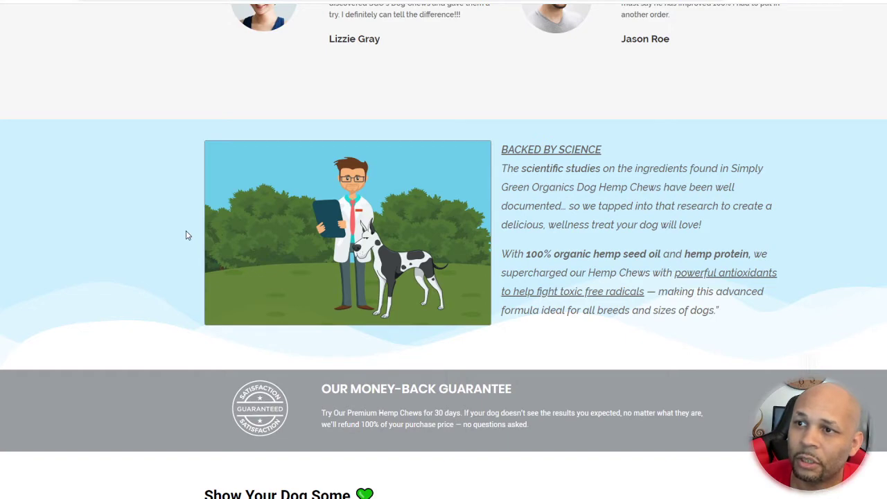
{"action": "scroll", "coordinate": [180, 235], "scroll_direction": "down", "scroll_amount": 4}
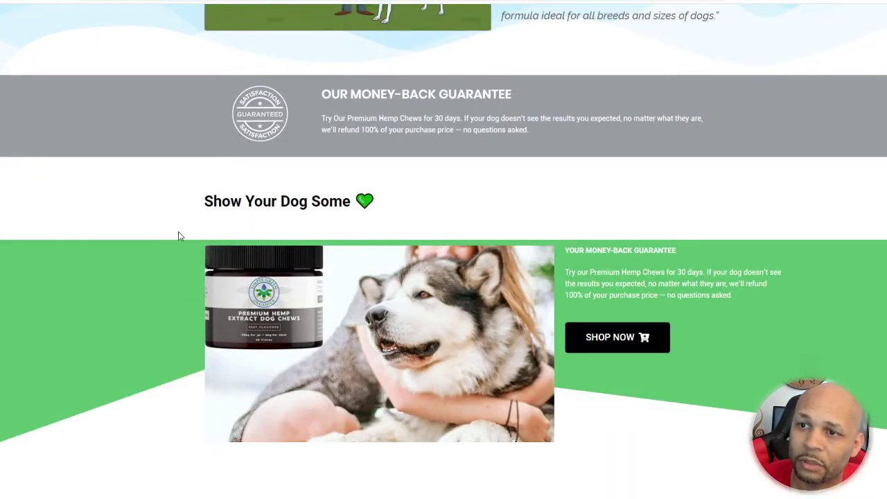
{"action": "scroll", "coordinate": [178, 236], "scroll_direction": "up", "scroll_amount": 18}
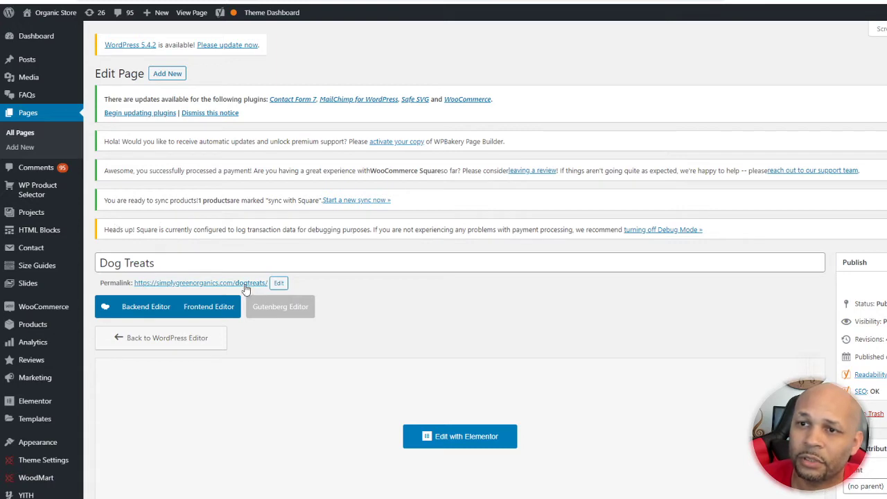
- Examine the Dog Treats page's SEO and theme settings and the available page template options in the WordPress editor
{"action": "scroll", "coordinate": [390, 262], "scroll_direction": "down", "scroll_amount": 5}
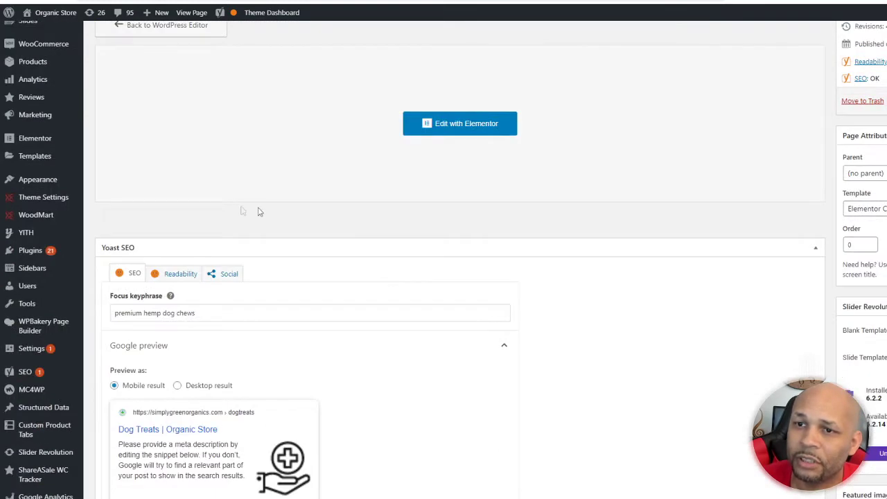
{"action": "scroll", "coordinate": [257, 208], "scroll_direction": "down", "scroll_amount": 3}
{"action": "scroll", "coordinate": [353, 284], "scroll_direction": "up", "scroll_amount": 2}
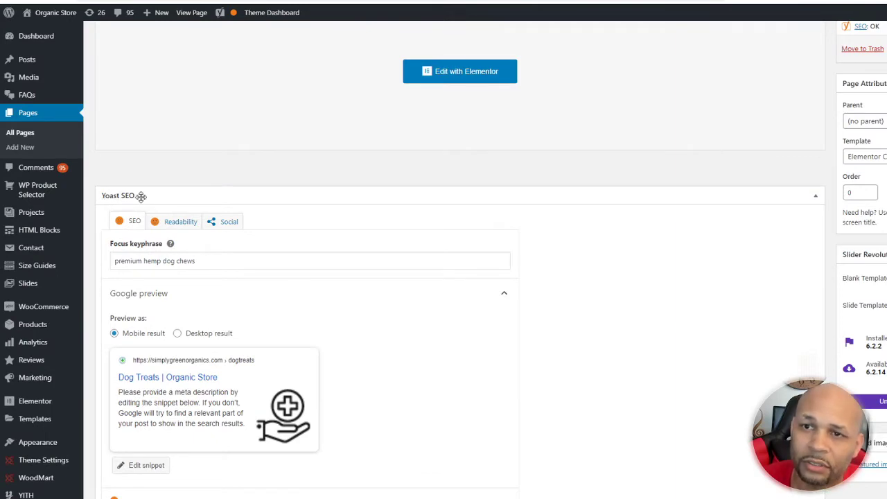
{"action": "scroll", "coordinate": [189, 241], "scroll_direction": "down", "scroll_amount": 2}
{"action": "scroll", "coordinate": [187, 312], "scroll_direction": "down", "scroll_amount": 10}
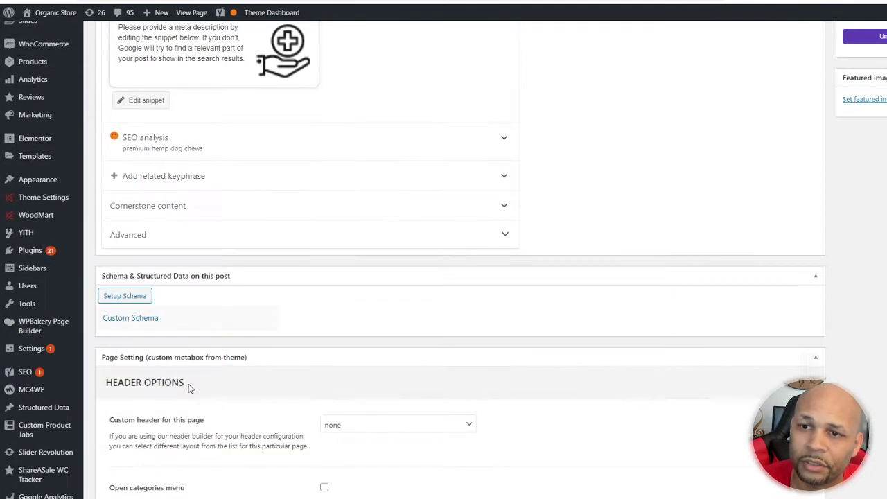
{"action": "scroll", "coordinate": [184, 305], "scroll_direction": "up", "scroll_amount": 12}
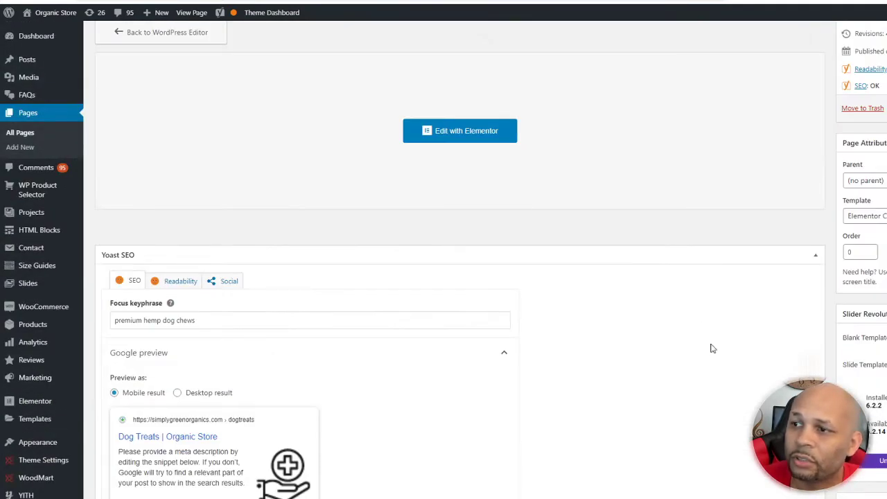
{"action": "left_click", "coordinate": [872, 218]}
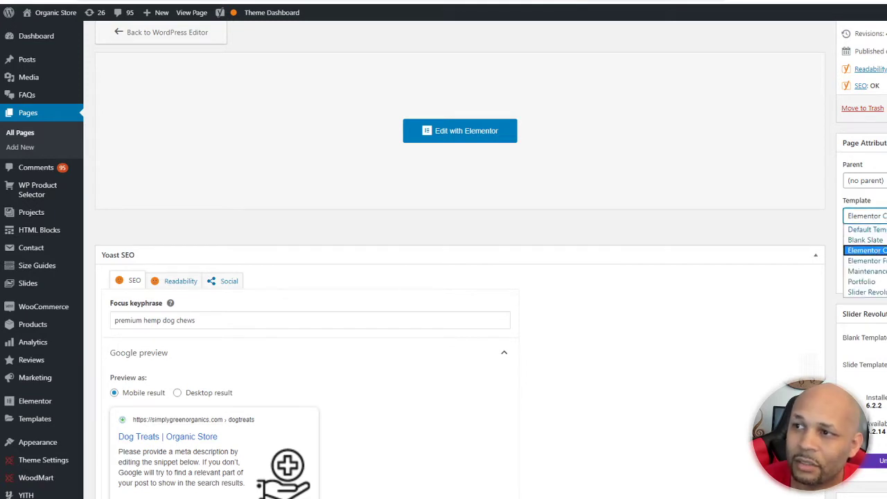
{"action": "left_click", "coordinate": [880, 216]}
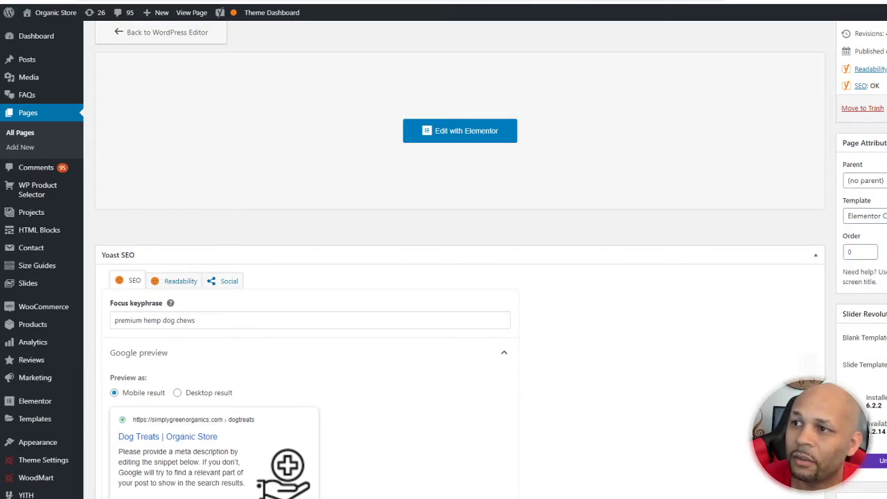
{"action": "left_click", "coordinate": [880, 220]}
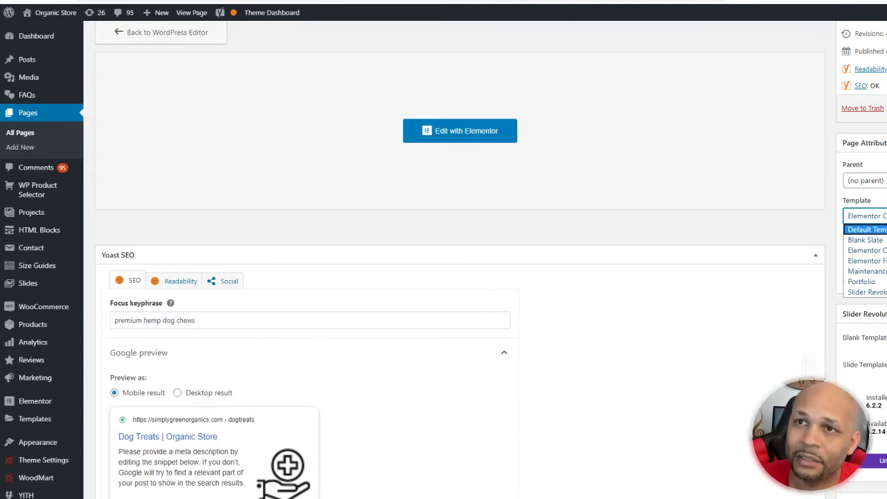
{"action": "key", "text": "Escape"}
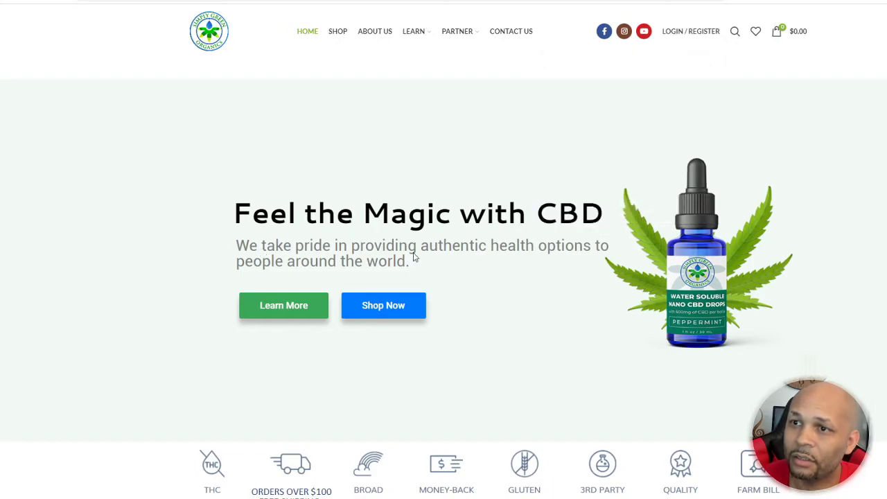
- Examine the store home page's layout from the hero banner and blog to the product helper and sale products
{"action": "scroll", "coordinate": [582, 284], "scroll_direction": "down", "scroll_amount": 5}
{"action": "scroll", "coordinate": [561, 292], "scroll_direction": "down", "scroll_amount": 5}
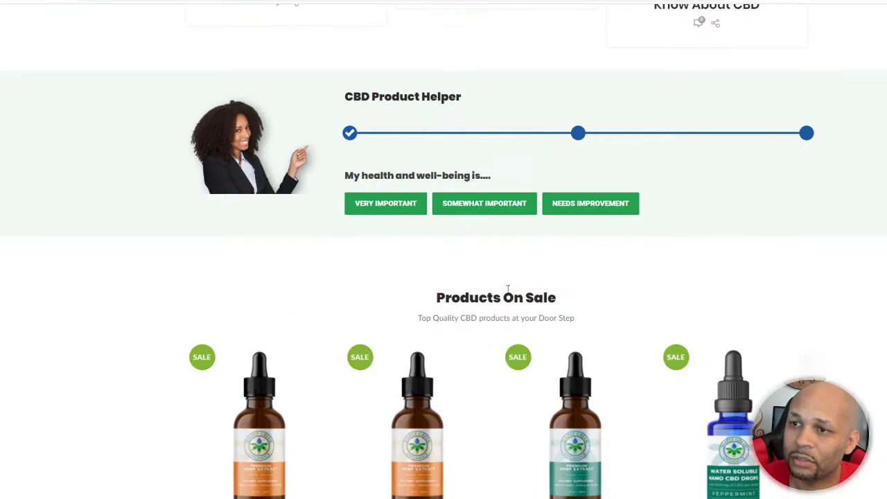
{"action": "scroll", "coordinate": [492, 293], "scroll_direction": "down", "scroll_amount": 5}
{"action": "scroll", "coordinate": [386, 318], "scroll_direction": "up", "scroll_amount": 4}
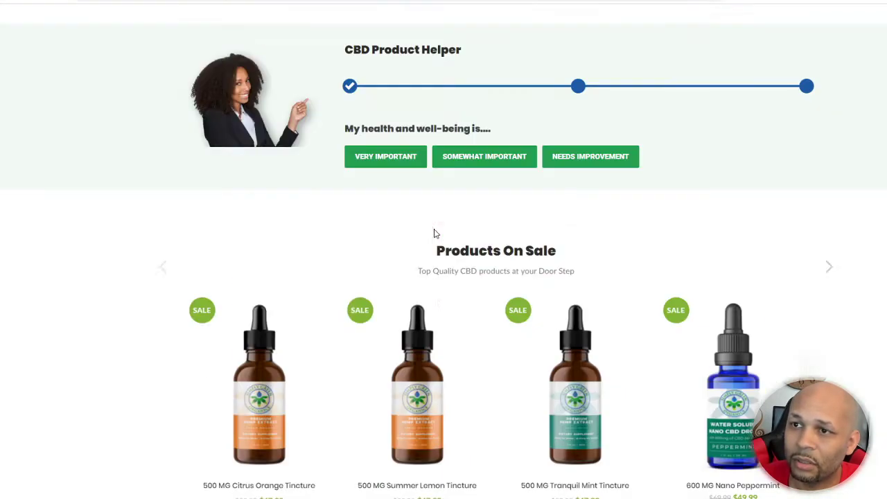
{"action": "scroll", "coordinate": [326, 275], "scroll_direction": "up", "scroll_amount": 6}
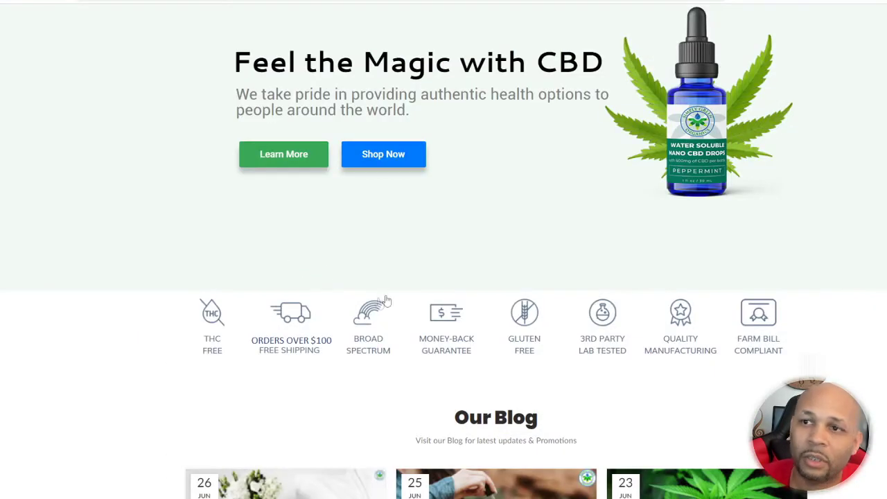
{"action": "scroll", "coordinate": [398, 301], "scroll_direction": "up", "scroll_amount": 2}
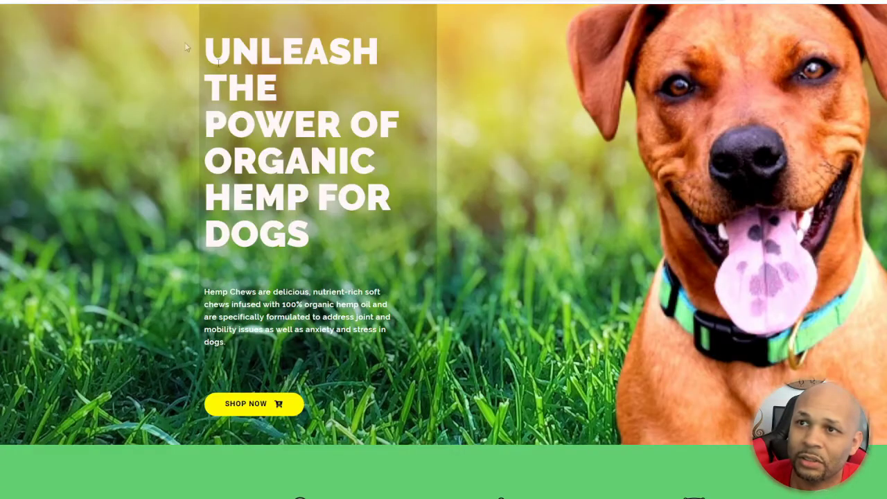
- Inspect the dog hemp chews landing page from end to end for its page structure without the site's header and footer
{"action": "scroll", "coordinate": [393, 196], "scroll_direction": "down", "scroll_amount": 10}
{"action": "scroll", "coordinate": [393, 195], "scroll_direction": "down", "scroll_amount": 5}
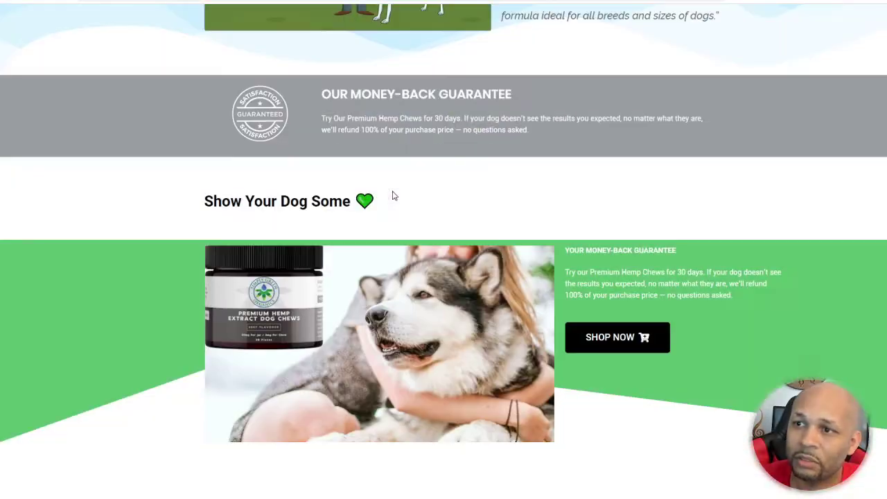
{"action": "scroll", "coordinate": [392, 196], "scroll_direction": "up", "scroll_amount": 15}
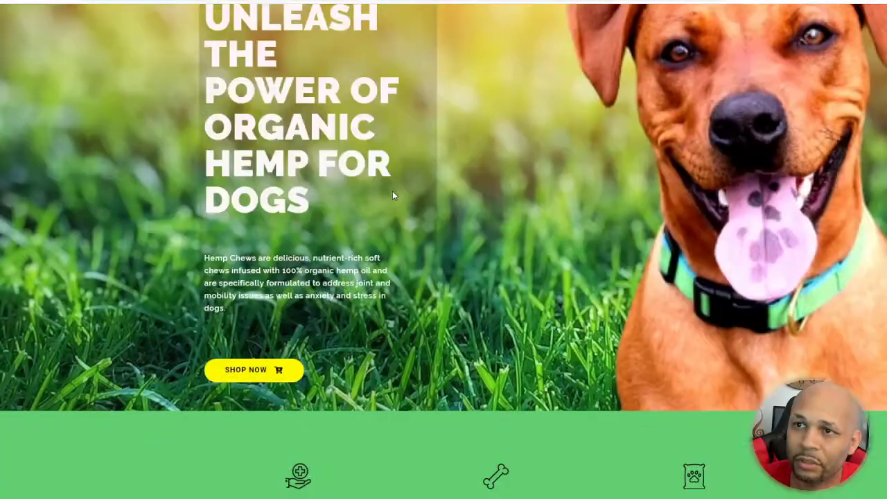
{"action": "scroll", "coordinate": [392, 195], "scroll_direction": "down", "scroll_amount": 10}
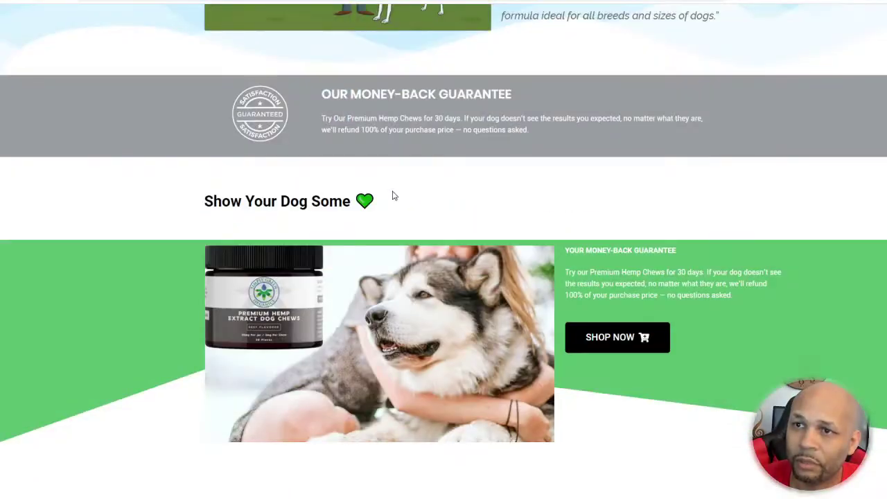
{"action": "scroll", "coordinate": [392, 195], "scroll_direction": "up", "scroll_amount": 10}
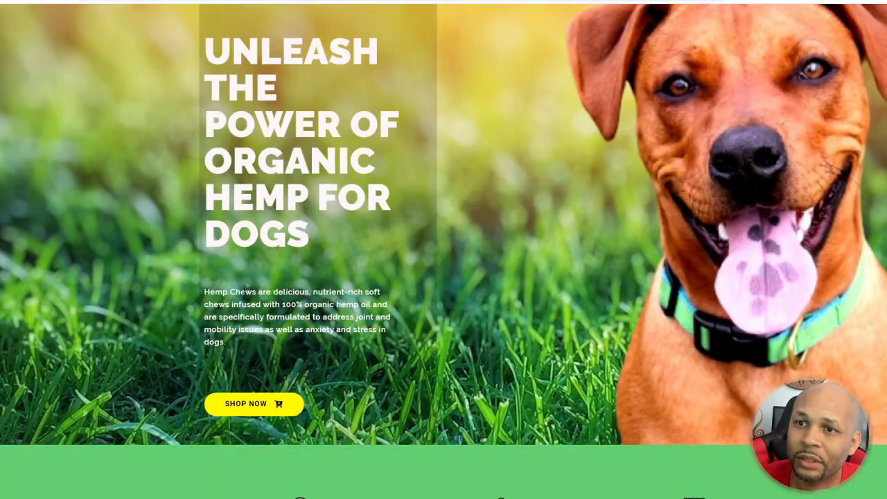
{"action": "scroll", "coordinate": [243, 295], "scroll_direction": "down", "scroll_amount": 5}
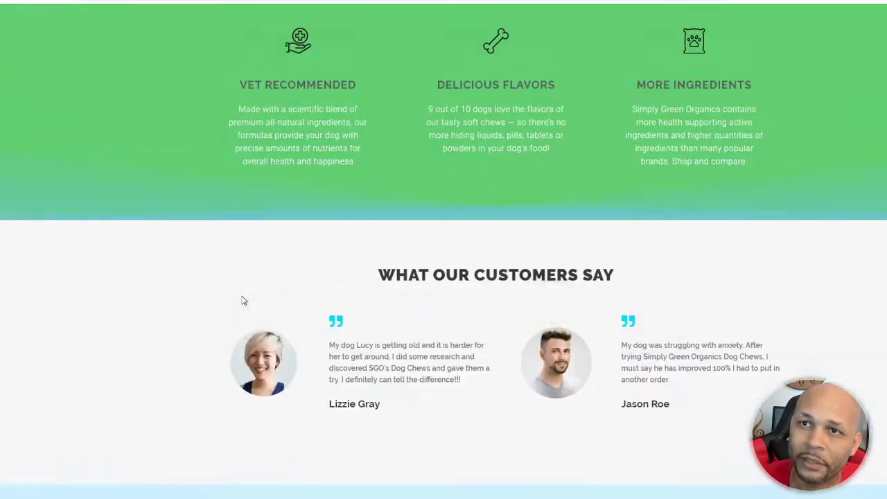
{"action": "scroll", "coordinate": [236, 242], "scroll_direction": "up", "scroll_amount": 4}
{"action": "scroll", "coordinate": [233, 237], "scroll_direction": "up", "scroll_amount": 2}
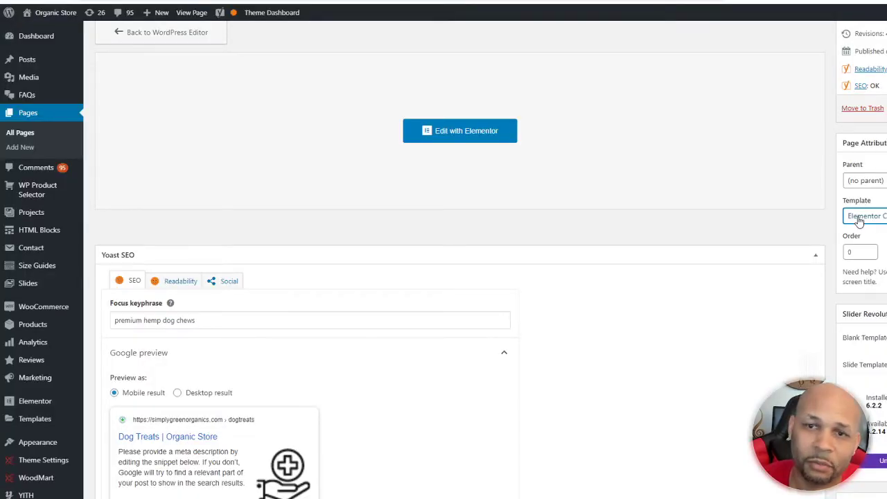
- Open the Dog Treats page for editing in Elementor
{"action": "scroll", "coordinate": [434, 203], "scroll_direction": "up", "scroll_amount": 5}
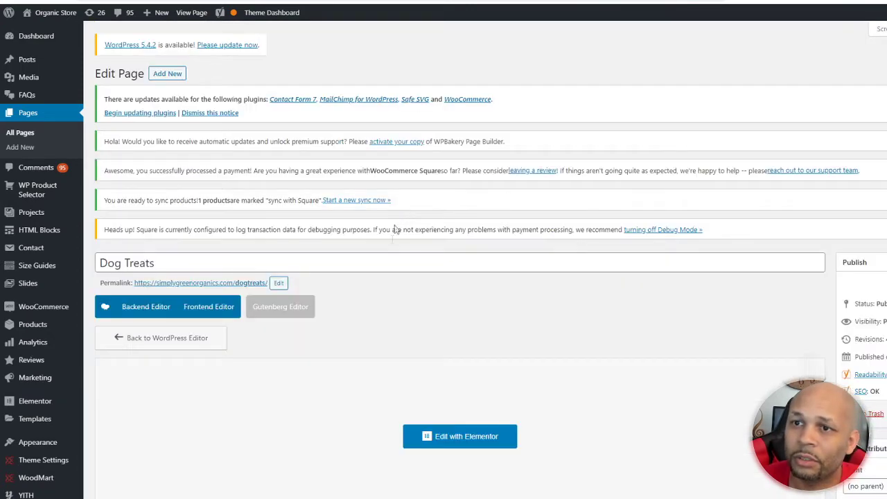
{"action": "scroll", "coordinate": [483, 298], "scroll_direction": "down", "scroll_amount": 2}
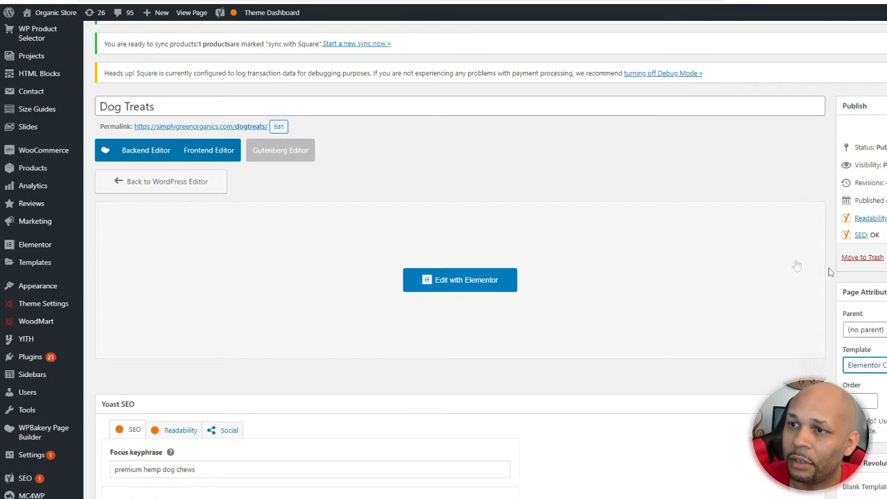
{"action": "left_click", "coordinate": [477, 279]}
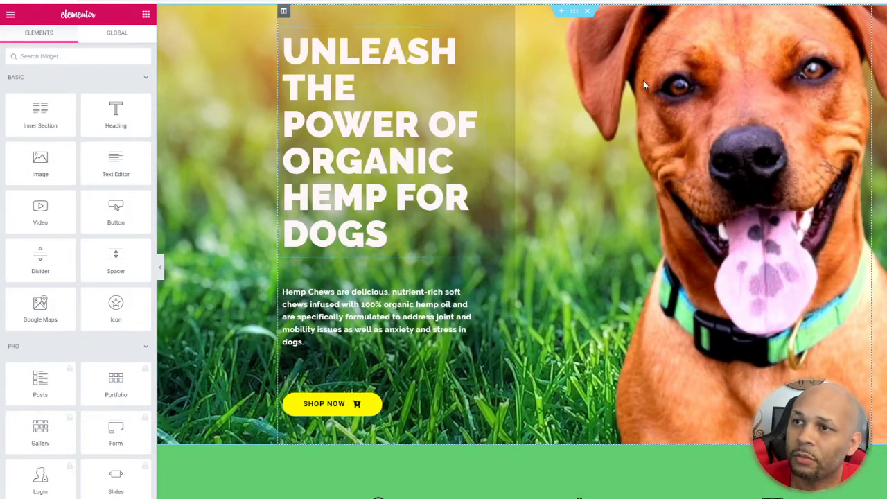
- Examine the hero section and the three-benefit section of the landing page in the Elementor editor
{"action": "scroll", "coordinate": [638, 148], "scroll_direction": "down", "scroll_amount": 2}
{"action": "scroll", "coordinate": [639, 147], "scroll_direction": "up", "scroll_amount": 2}
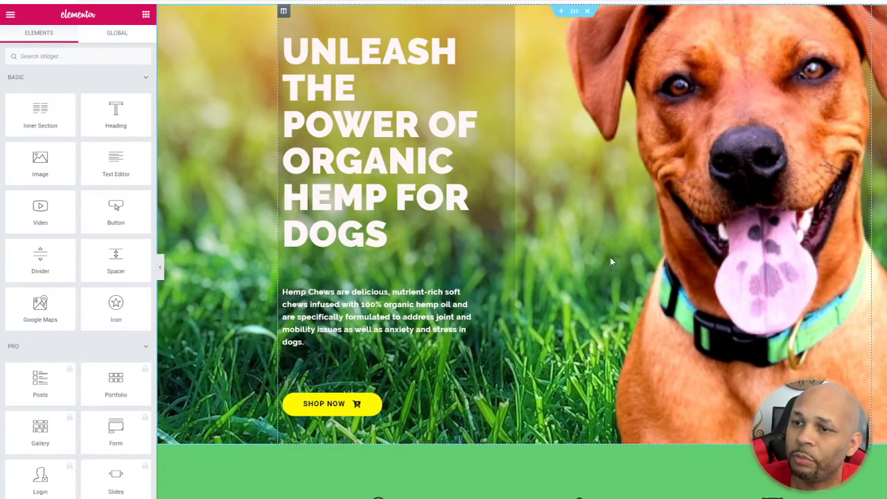
{"action": "scroll", "coordinate": [611, 261], "scroll_direction": "down", "scroll_amount": 5}
{"action": "scroll", "coordinate": [575, 273], "scroll_direction": "up", "scroll_amount": 5}
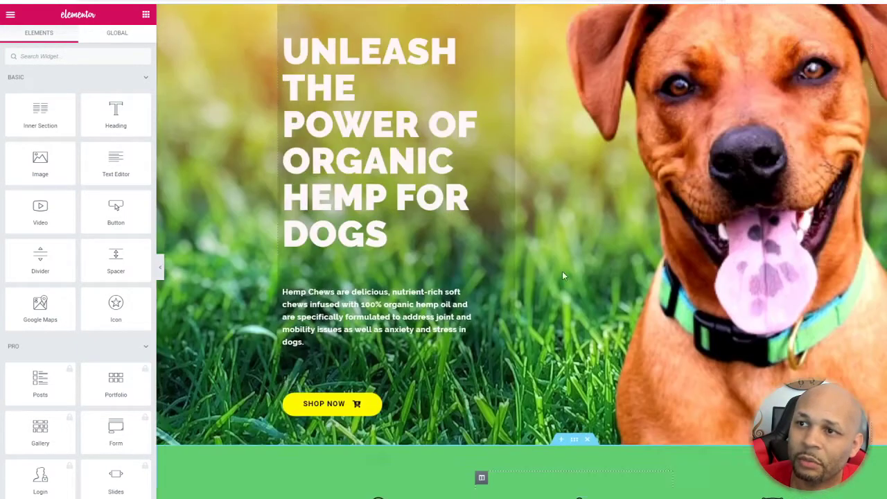
{"action": "scroll", "coordinate": [660, 239], "scroll_direction": "down", "scroll_amount": 6}
{"action": "scroll", "coordinate": [655, 237], "scroll_direction": "up", "scroll_amount": 5}
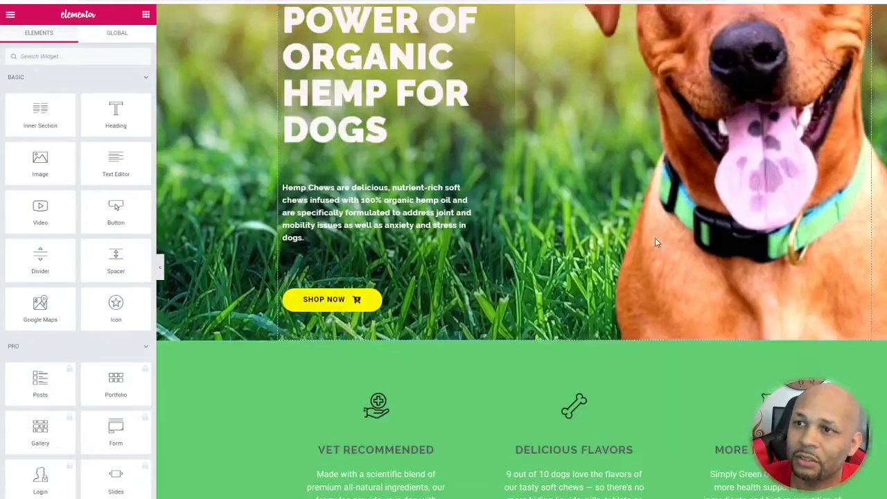
{"action": "scroll", "coordinate": [626, 213], "scroll_direction": "down", "scroll_amount": 7}
{"action": "scroll", "coordinate": [626, 215], "scroll_direction": "up", "scroll_amount": 4}
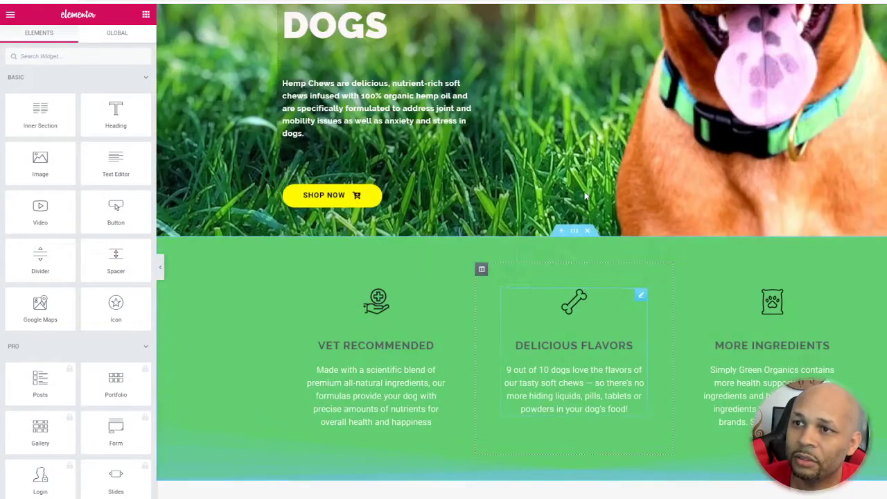
- Examine the customer testimonials, Backed by Science, money-back guarantee and closing shop sections of the landing page
{"action": "scroll", "coordinate": [203, 340], "scroll_direction": "down", "scroll_amount": 5}
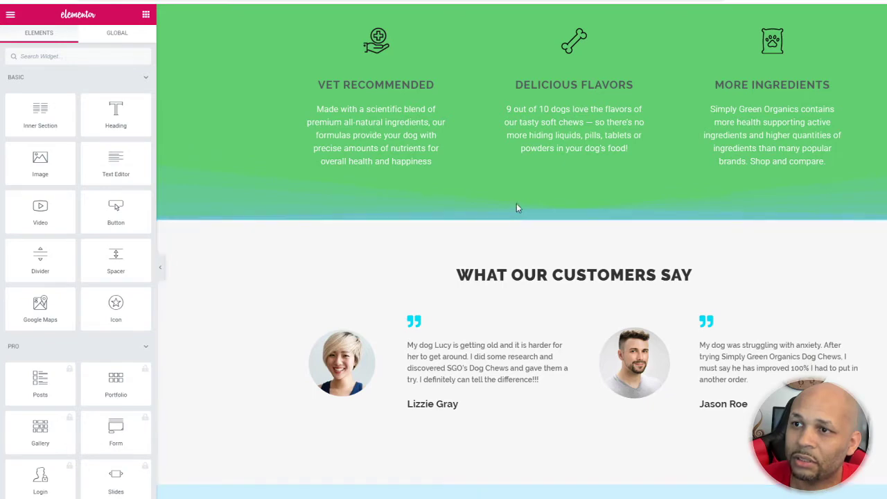
{"action": "scroll", "coordinate": [517, 288], "scroll_direction": "down", "scroll_amount": 1}
{"action": "scroll", "coordinate": [517, 288], "scroll_direction": "down", "scroll_amount": 2}
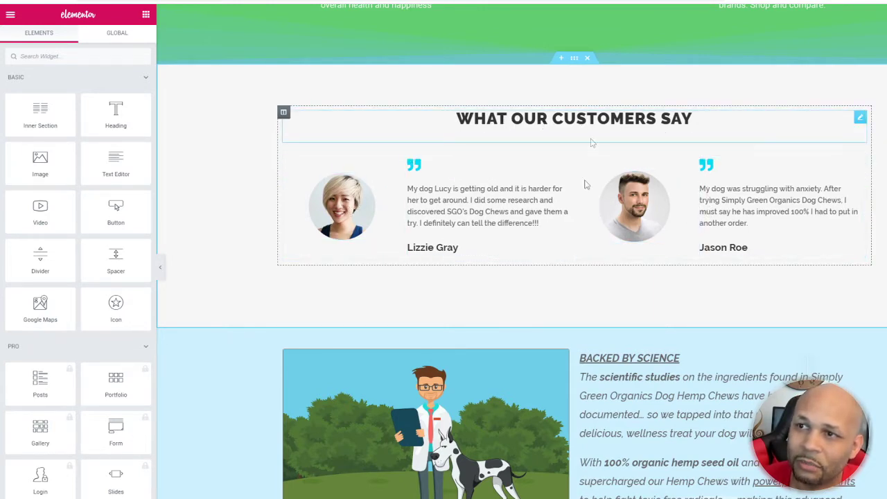
{"action": "scroll", "coordinate": [528, 271], "scroll_direction": "down", "scroll_amount": 3}
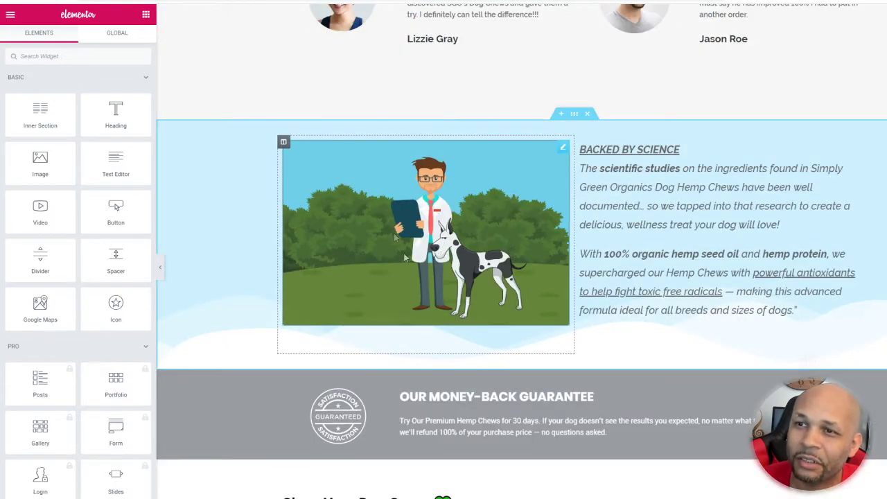
{"action": "scroll", "coordinate": [473, 298], "scroll_direction": "down", "scroll_amount": 7}
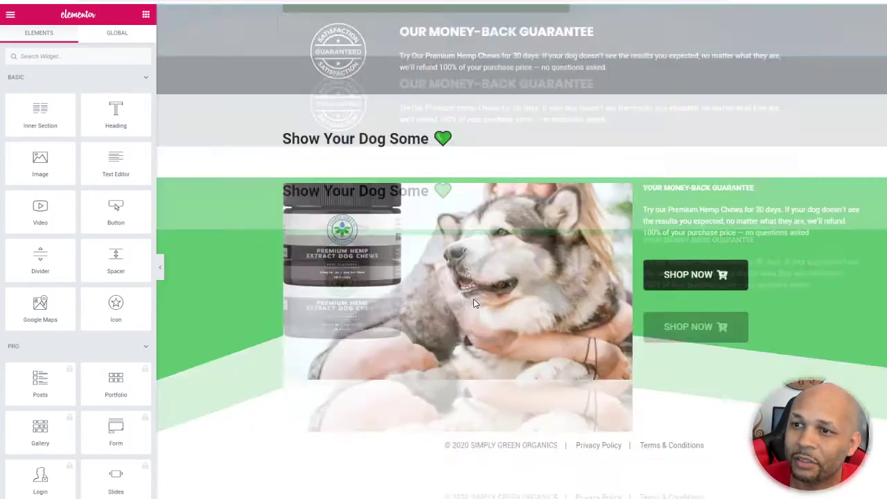
{"action": "scroll", "coordinate": [473, 298], "scroll_direction": "up", "scroll_amount": 4}
{"action": "scroll", "coordinate": [474, 302], "scroll_direction": "up", "scroll_amount": 2}
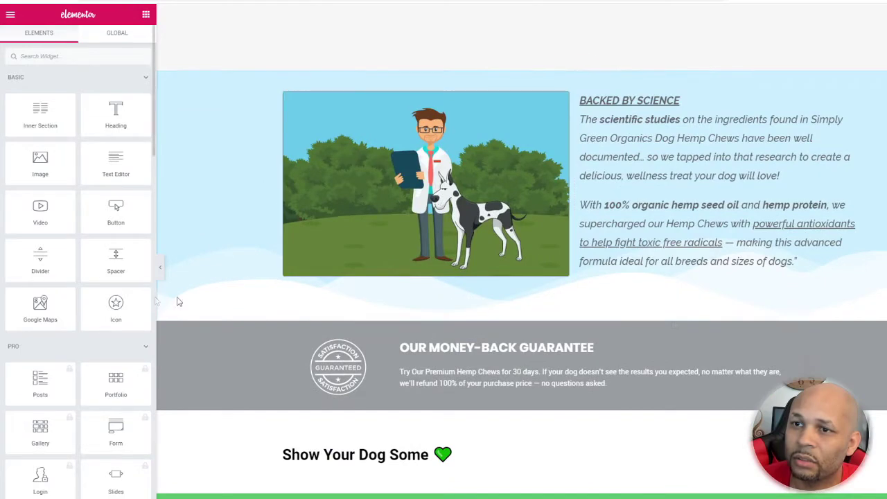
{"action": "scroll", "coordinate": [854, 307], "scroll_direction": "up", "scroll_amount": 1}
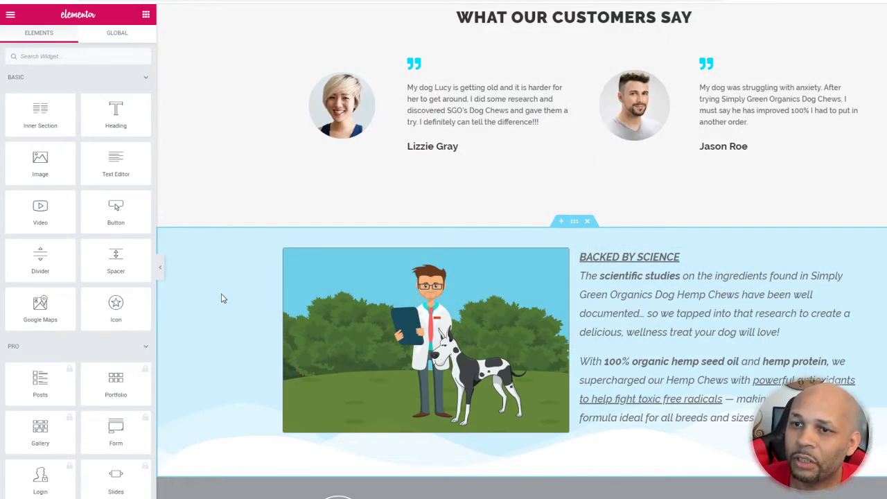
{"action": "scroll", "coordinate": [221, 298], "scroll_direction": "down", "scroll_amount": 3}
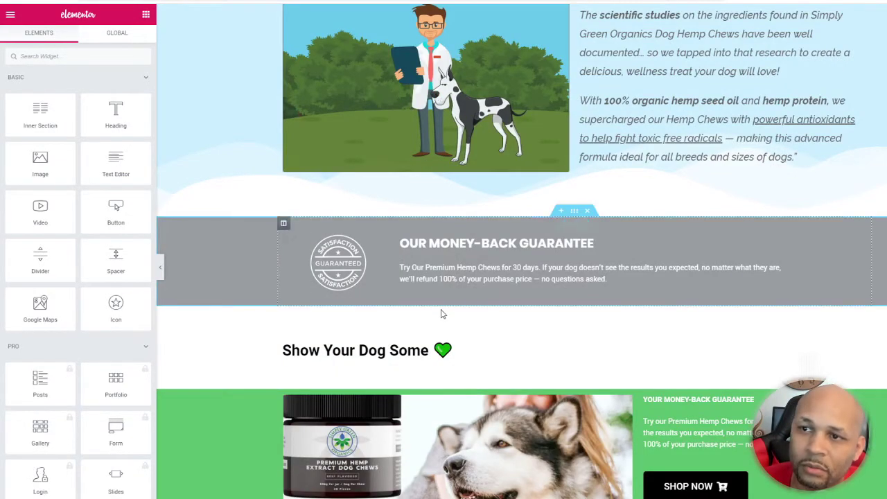
{"action": "scroll", "coordinate": [443, 315], "scroll_direction": "up", "scroll_amount": 1}
{"action": "scroll", "coordinate": [445, 316], "scroll_direction": "up", "scroll_amount": 2}
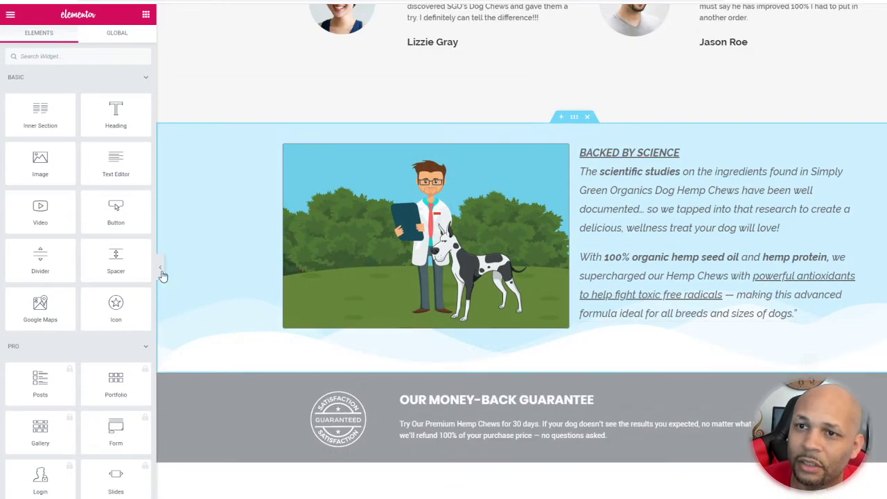
- Preview the page with the widget panel hidden, restore the panel, and review the sections from the benefits to the closing offer
{"action": "left_click", "coordinate": [161, 272]}
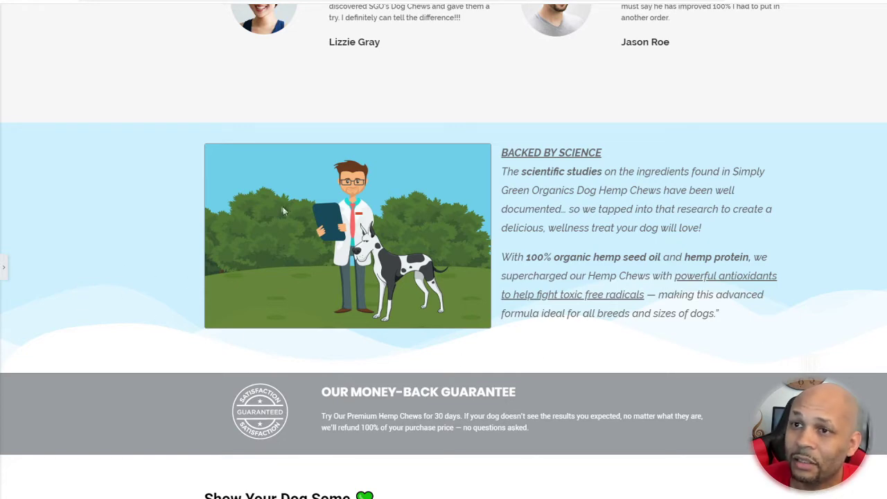
{"action": "left_click", "coordinate": [4, 266]}
{"action": "scroll", "coordinate": [315, 220], "scroll_direction": "up", "scroll_amount": 6}
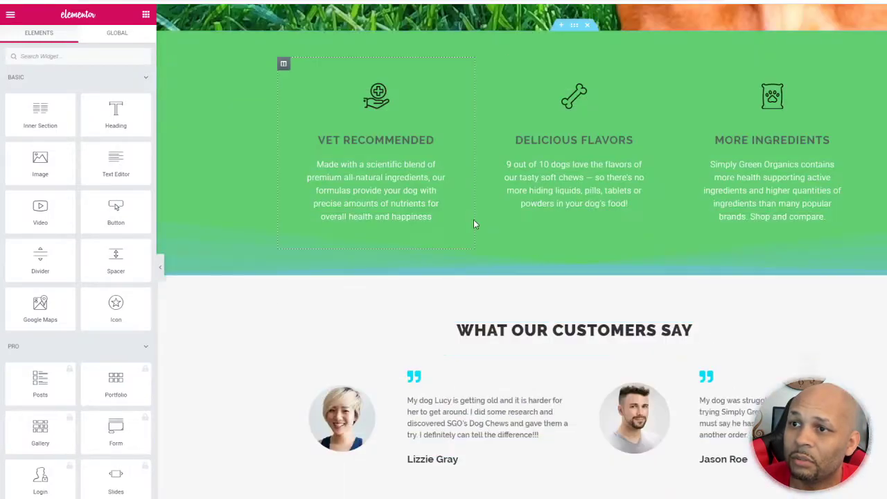
{"action": "scroll", "coordinate": [473, 222], "scroll_direction": "down", "scroll_amount": 3}
{"action": "scroll", "coordinate": [474, 229], "scroll_direction": "up", "scroll_amount": 1}
{"action": "scroll", "coordinate": [513, 256], "scroll_direction": "down", "scroll_amount": 3}
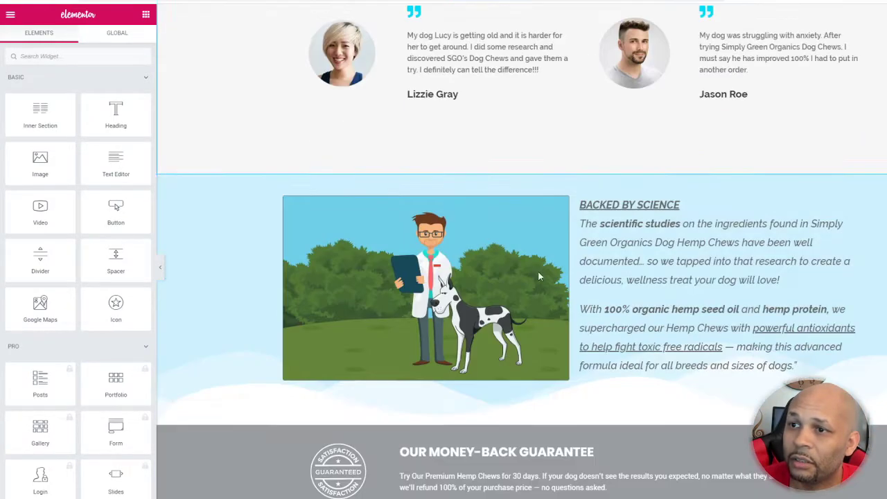
{"action": "scroll", "coordinate": [594, 306], "scroll_direction": "down", "scroll_amount": 3}
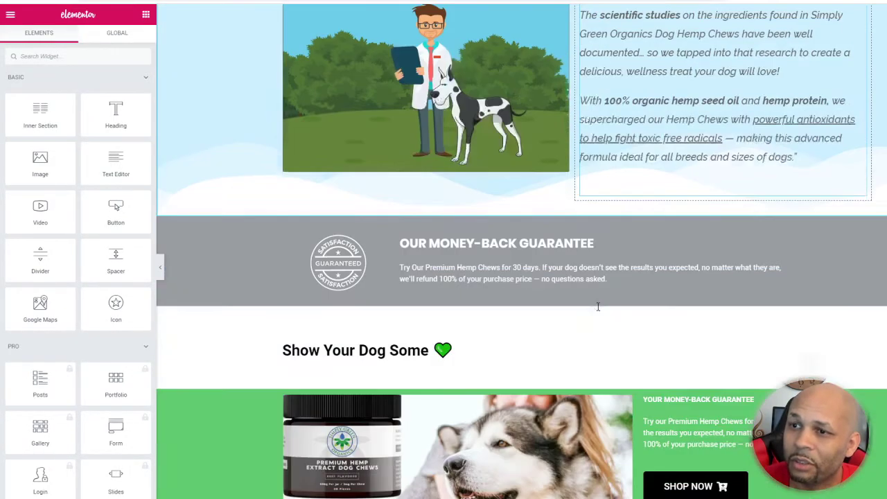
{"action": "scroll", "coordinate": [561, 316], "scroll_direction": "down", "scroll_amount": 3}
{"action": "scroll", "coordinate": [568, 316], "scroll_direction": "up", "scroll_amount": 8}
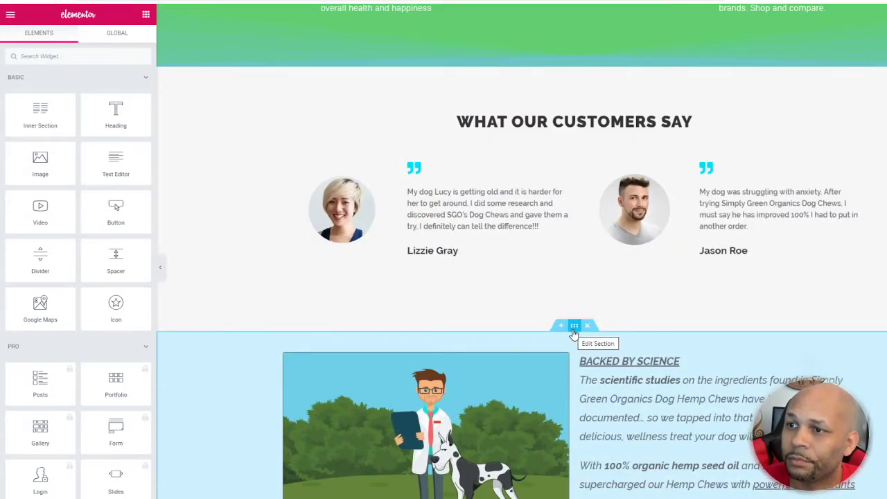
- Open the Backed by Science section's style settings and examine its background colour and background overlay options
{"action": "left_click", "coordinate": [574, 331]}
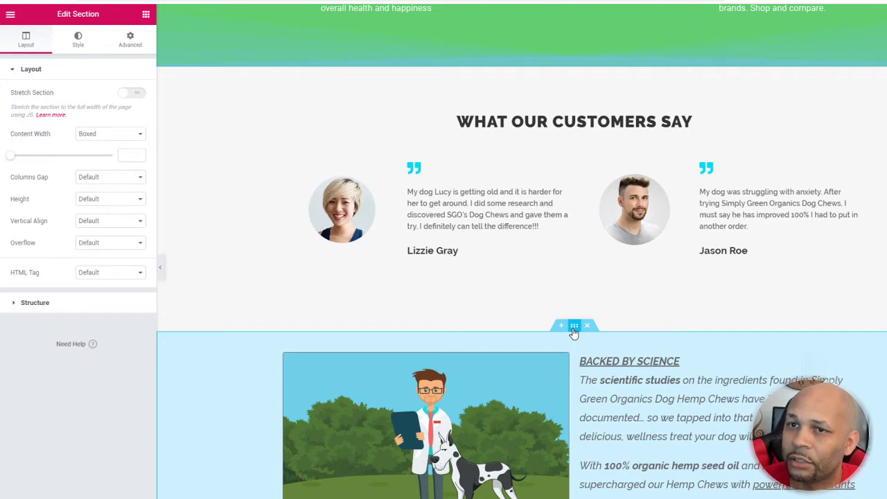
{"action": "left_click", "coordinate": [76, 40]}
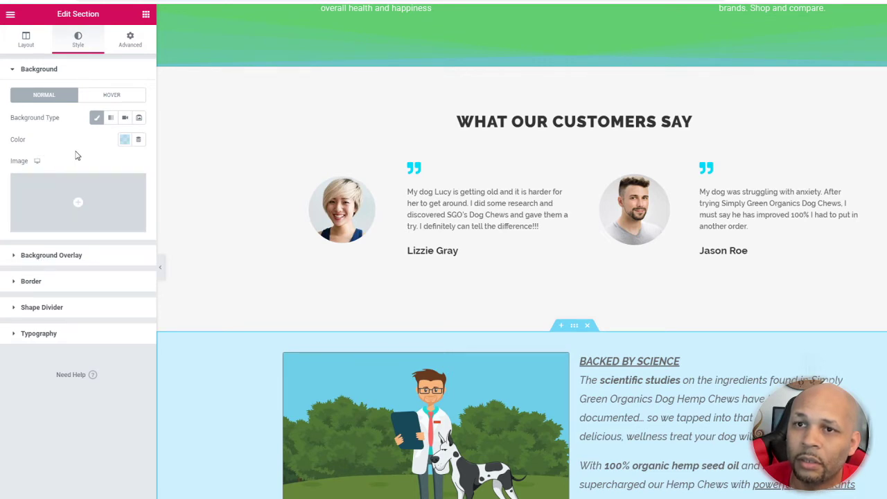
{"action": "left_click", "coordinate": [124, 140]}
{"action": "left_click", "coordinate": [80, 148]}
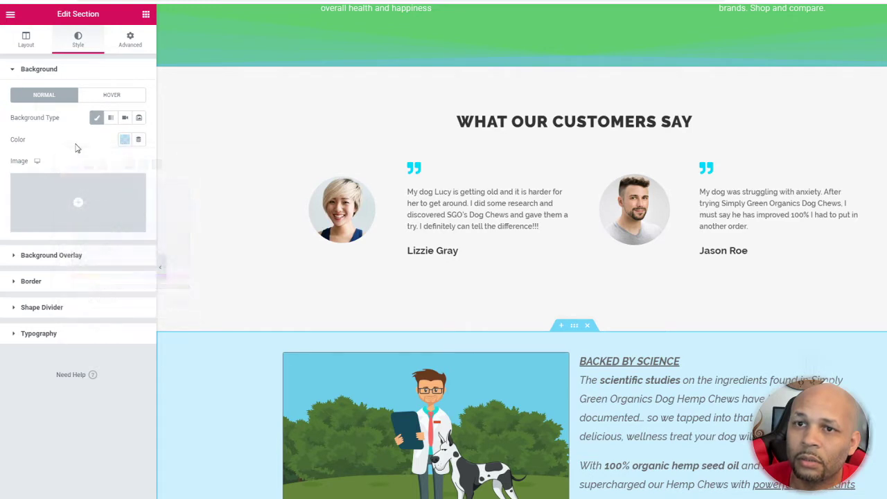
{"action": "left_click", "coordinate": [66, 256]}
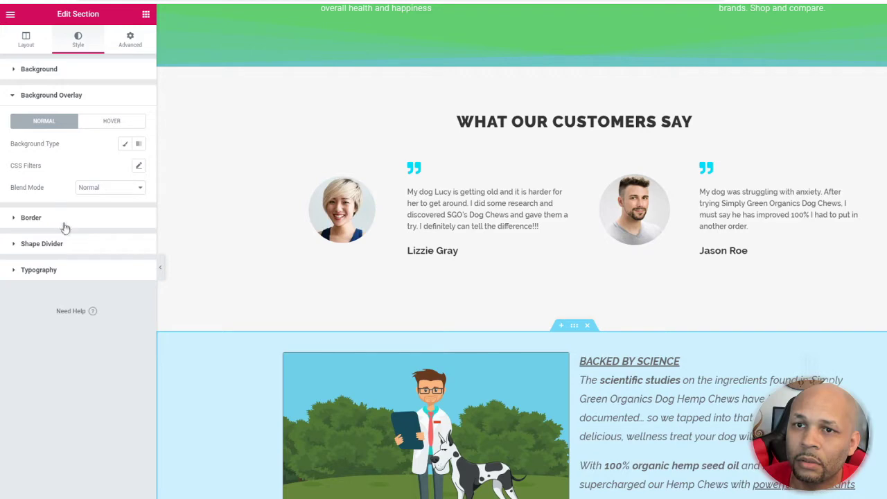
- Examine the top and bottom shape divider settings of the Backed by Science section alongside its lower edge
{"action": "left_click", "coordinate": [69, 244]}
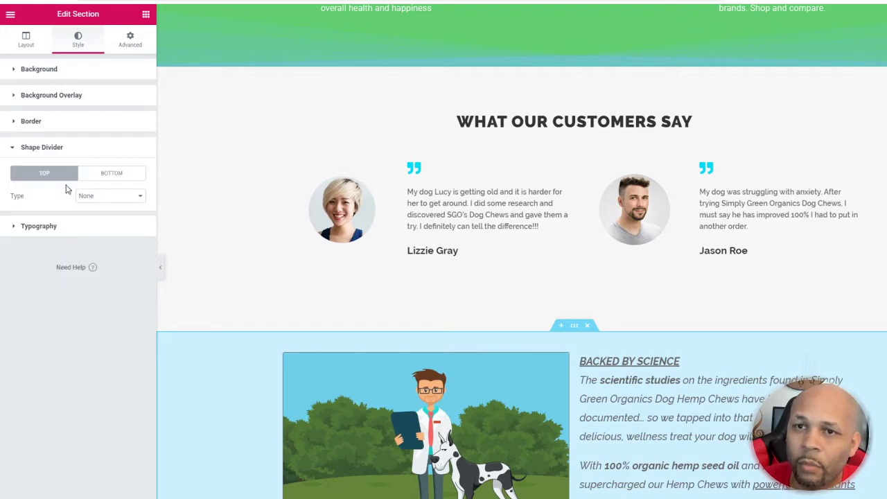
{"action": "scroll", "coordinate": [312, 415], "scroll_direction": "down", "scroll_amount": 2}
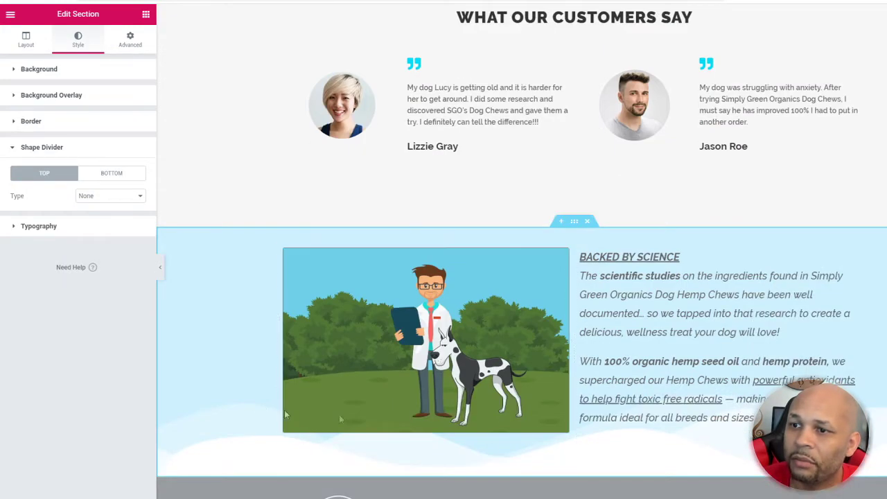
{"action": "scroll", "coordinate": [388, 429], "scroll_direction": "down", "scroll_amount": 2}
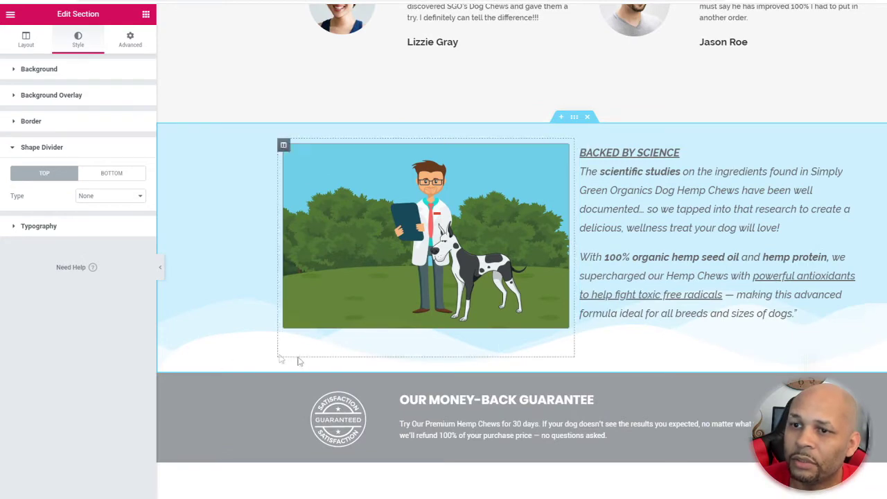
{"action": "scroll", "coordinate": [226, 352], "scroll_direction": "up", "scroll_amount": 1}
{"action": "scroll", "coordinate": [225, 352], "scroll_direction": "down", "scroll_amount": 1}
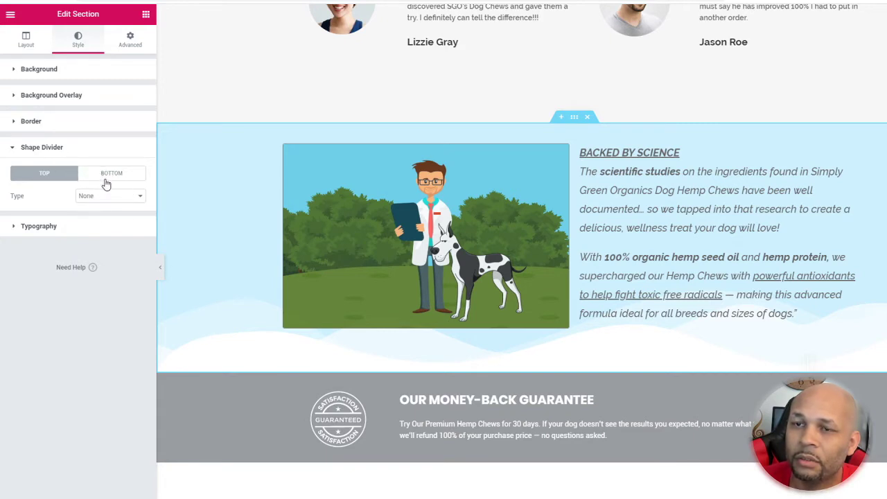
{"action": "left_click", "coordinate": [106, 178]}
{"action": "left_click", "coordinate": [44, 174]}
{"action": "double_click", "coordinate": [106, 177]}
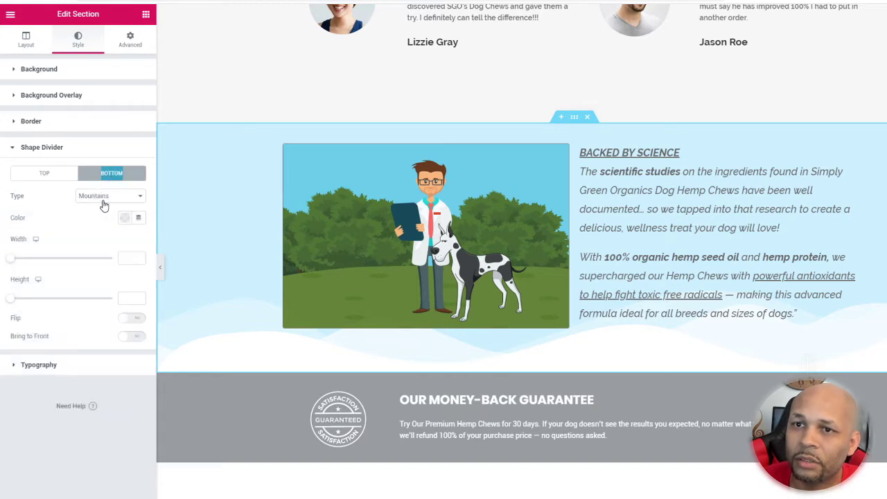
- Try the Drops, Tilt and Curve Asymmetrical shapes for the Backed by Science section's bottom divider
{"action": "left_click", "coordinate": [102, 201]}
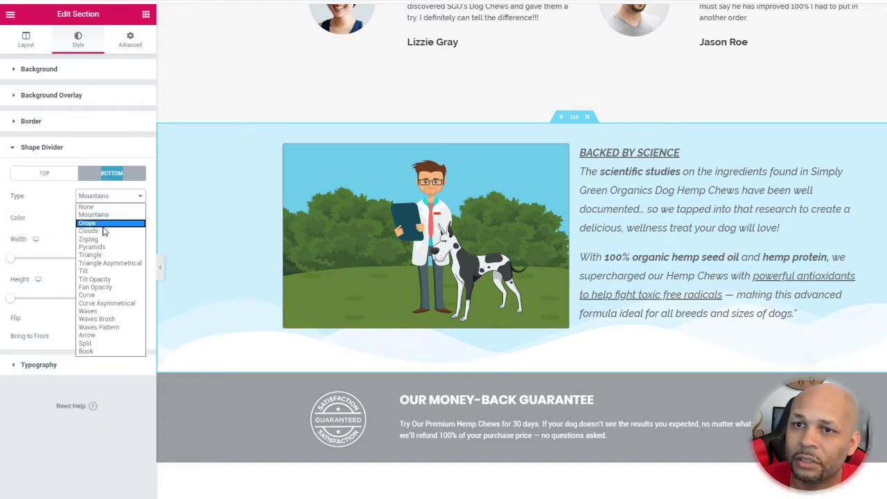
{"action": "left_click", "coordinate": [103, 225]}
{"action": "left_click", "coordinate": [117, 198]}
{"action": "left_click", "coordinate": [115, 272]}
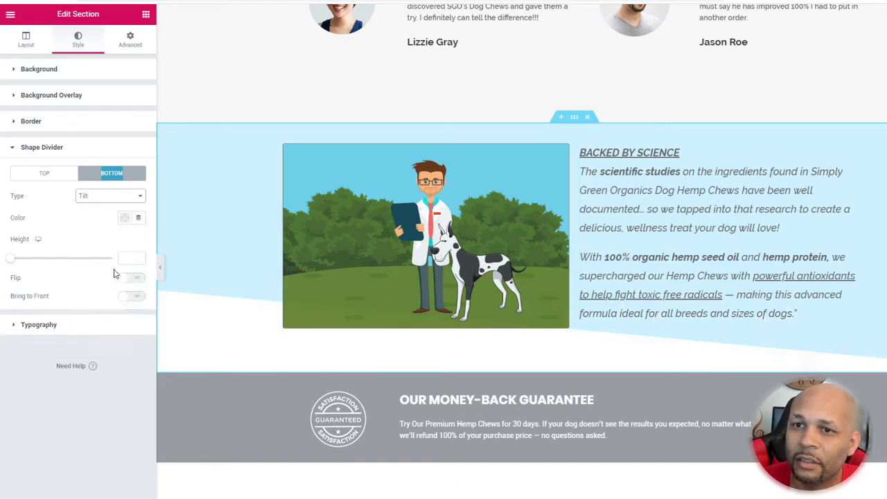
{"action": "left_click", "coordinate": [108, 201]}
{"action": "left_click", "coordinate": [118, 304]}
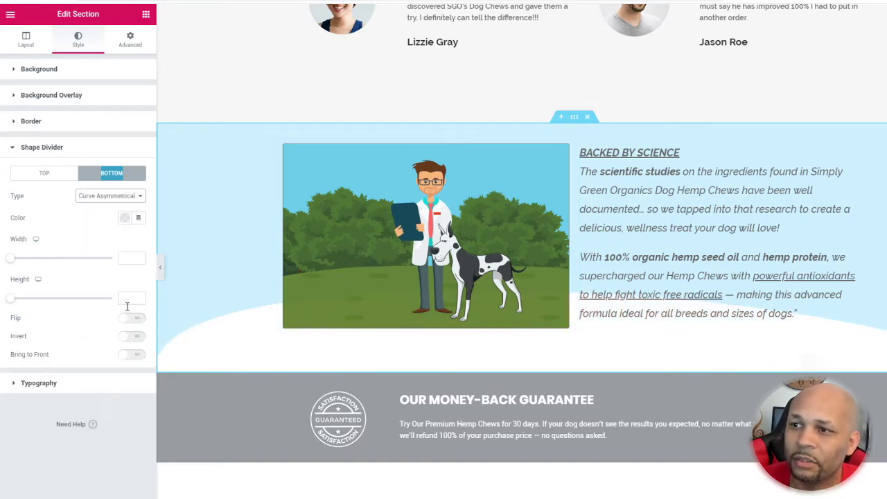
- Set the Backed by Science section's bottom shape divider to Waves Brush and check it against the neighbouring sections
{"action": "left_click", "coordinate": [116, 199]}
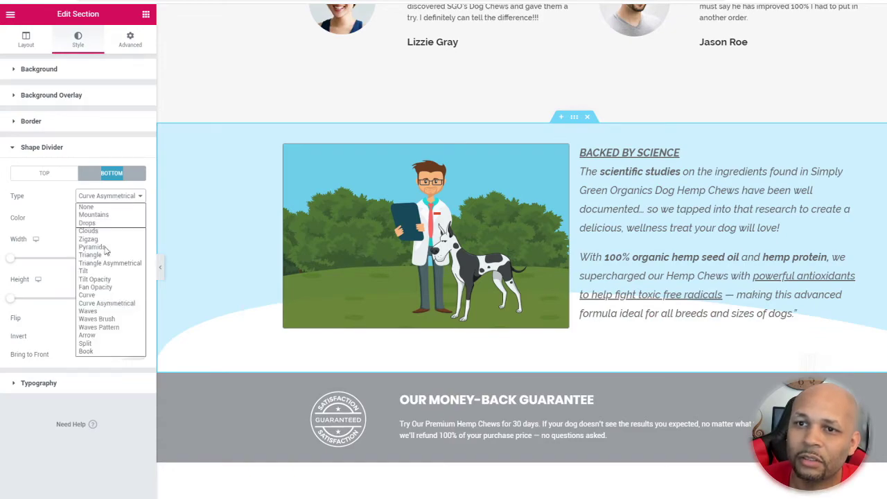
{"action": "left_click", "coordinate": [102, 324]}
{"action": "scroll", "coordinate": [337, 349], "scroll_direction": "down", "scroll_amount": 4}
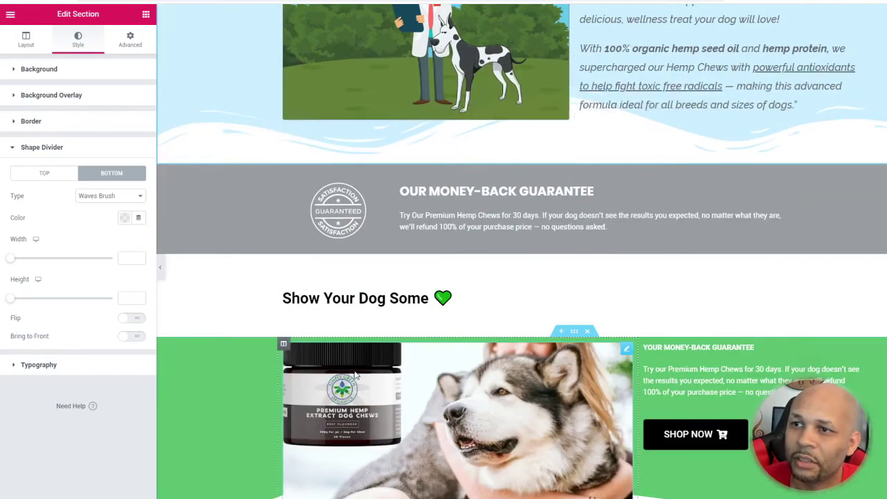
{"action": "scroll", "coordinate": [335, 369], "scroll_direction": "up", "scroll_amount": 5}
{"action": "scroll", "coordinate": [446, 388], "scroll_direction": "down", "scroll_amount": 2}
{"action": "scroll", "coordinate": [196, 326], "scroll_direction": "up", "scroll_amount": 3}
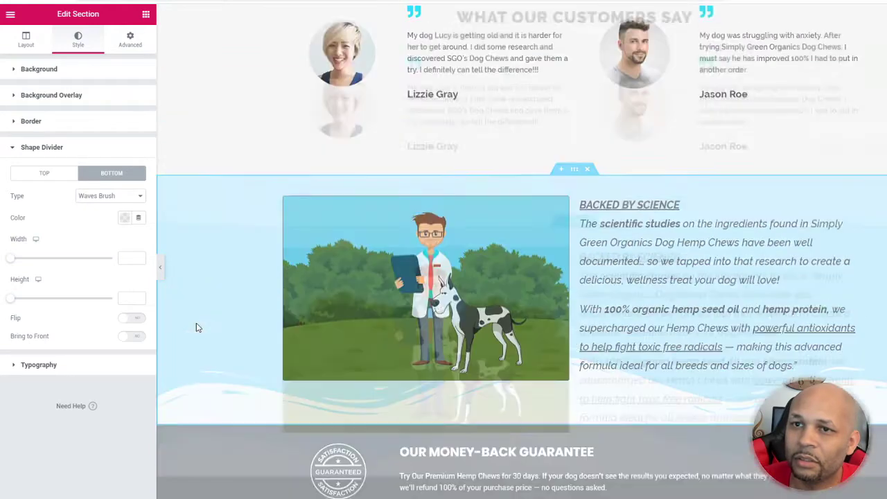
- Set the Backed by Science section's bottom shape divider to Mountains
{"action": "left_click", "coordinate": [111, 198]}
{"action": "left_click", "coordinate": [92, 214]}
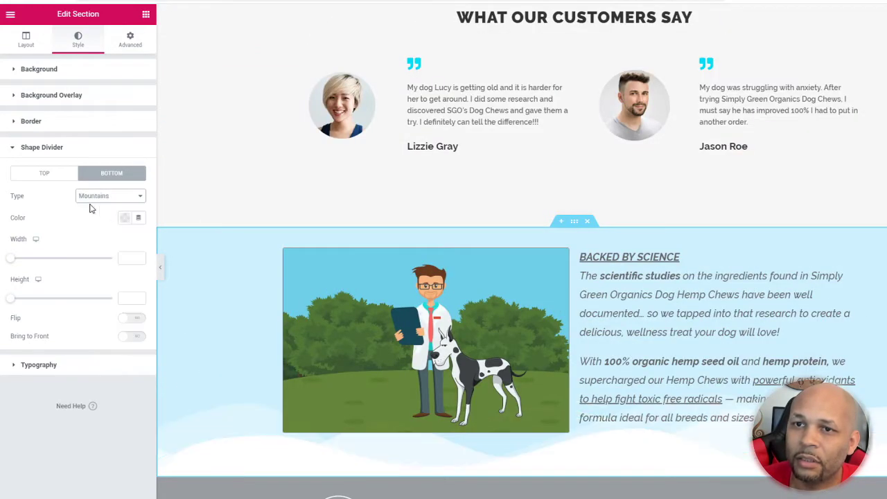
- Try the Mountains shape for the Backed by Science section's top divider and reset that divider to None
{"action": "left_click", "coordinate": [40, 176]}
{"action": "left_click", "coordinate": [97, 197]}
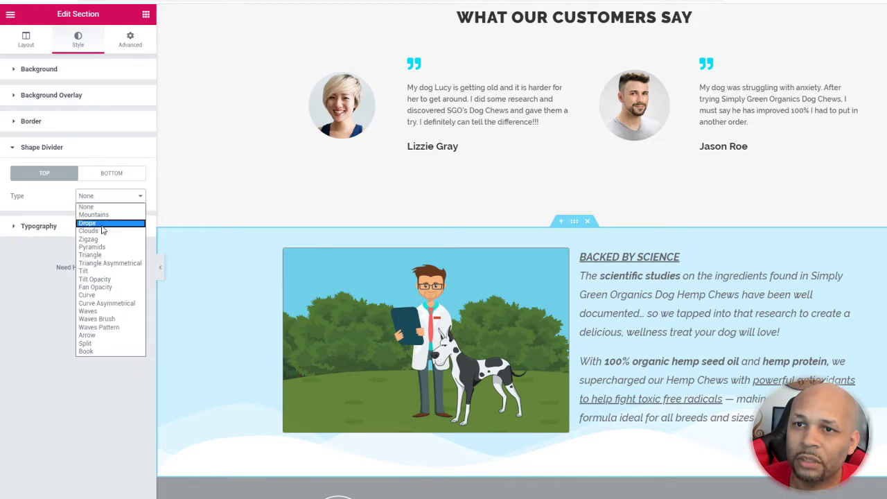
{"action": "left_click", "coordinate": [92, 214]}
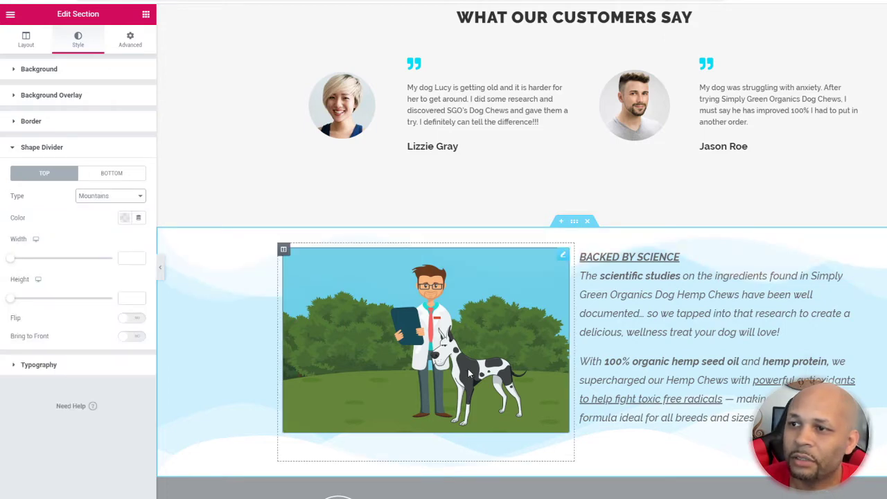
{"action": "scroll", "coordinate": [468, 374], "scroll_direction": "down", "scroll_amount": 2}
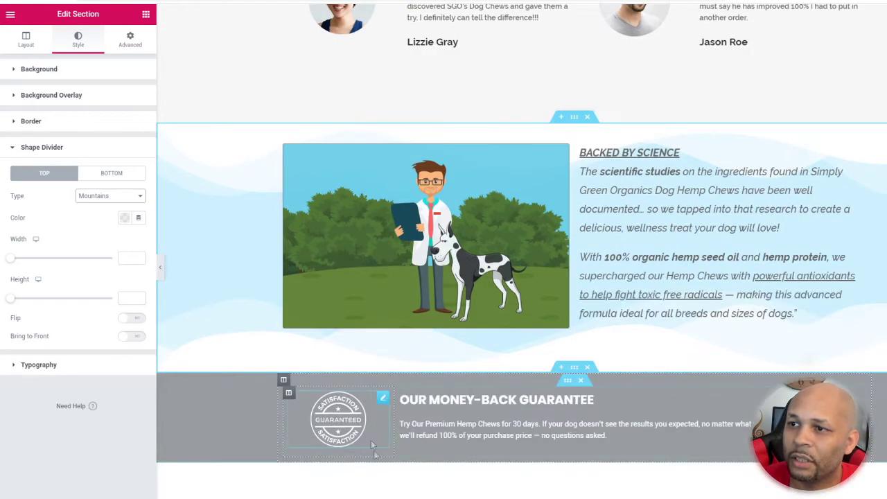
{"action": "left_click", "coordinate": [106, 196]}
{"action": "left_click", "coordinate": [94, 205]}
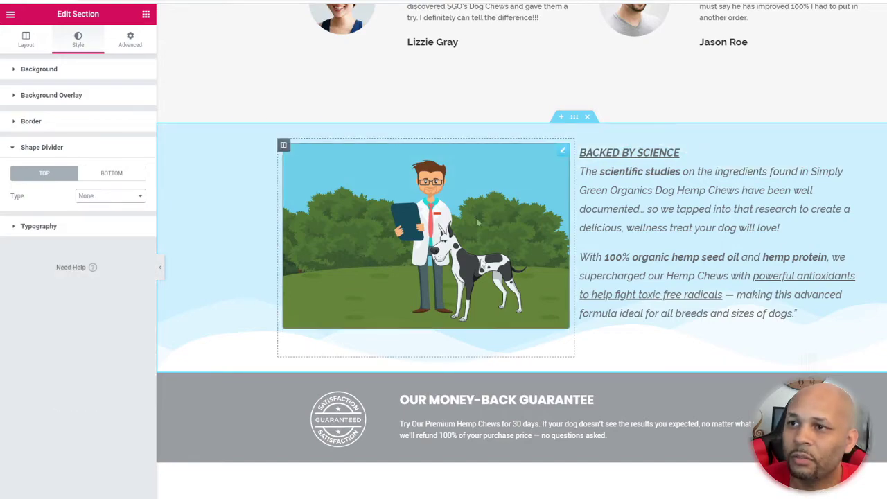
- Review how the landing page's sections flow together, from Backed by Science down to the footer and back up to the hero section
{"action": "scroll", "coordinate": [322, 445], "scroll_direction": "down", "scroll_amount": 5}
{"action": "scroll", "coordinate": [268, 222], "scroll_direction": "up", "scroll_amount": 1}
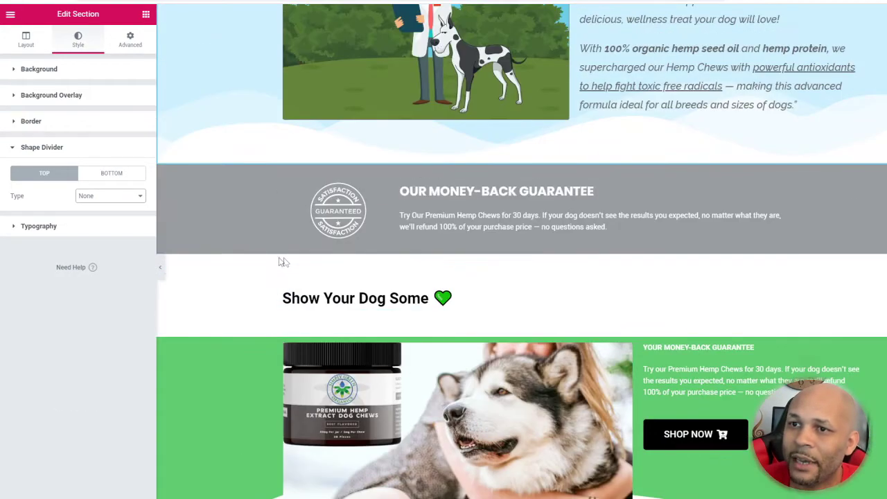
{"action": "scroll", "coordinate": [287, 242], "scroll_direction": "up", "scroll_amount": 4}
{"action": "scroll", "coordinate": [340, 256], "scroll_direction": "down", "scroll_amount": 8}
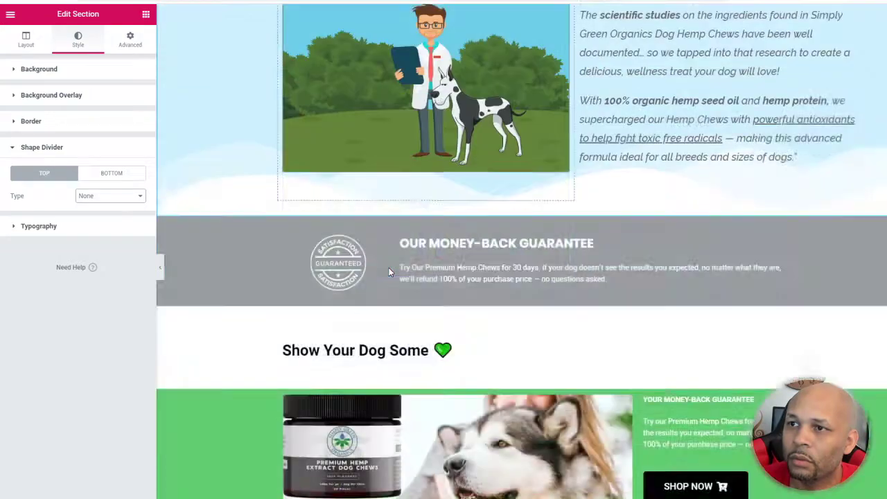
{"action": "scroll", "coordinate": [371, 173], "scroll_direction": "down", "scroll_amount": 1}
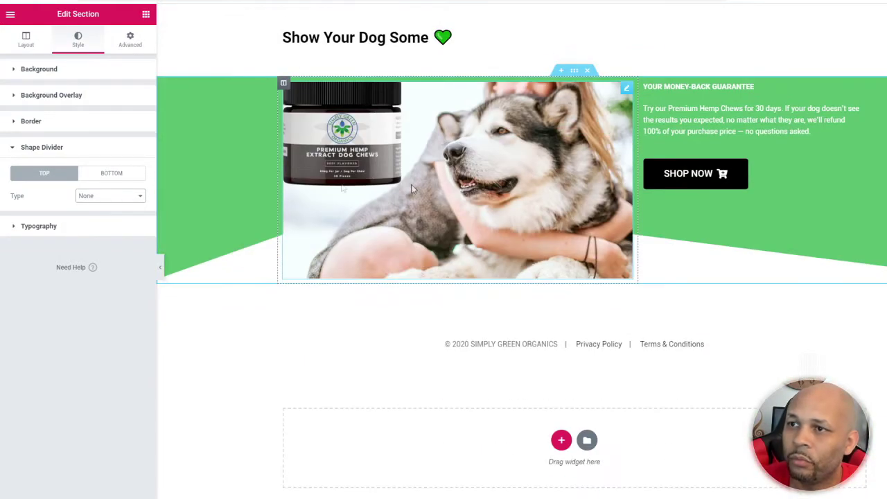
{"action": "scroll", "coordinate": [297, 177], "scroll_direction": "up", "scroll_amount": 10}
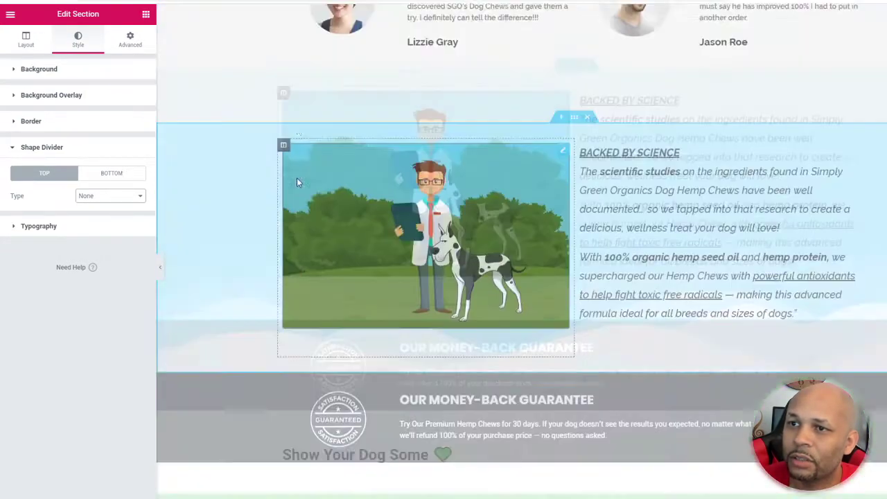
{"action": "scroll", "coordinate": [295, 185], "scroll_direction": "up", "scroll_amount": 5}
{"action": "scroll", "coordinate": [421, 264], "scroll_direction": "down", "scroll_amount": 2}
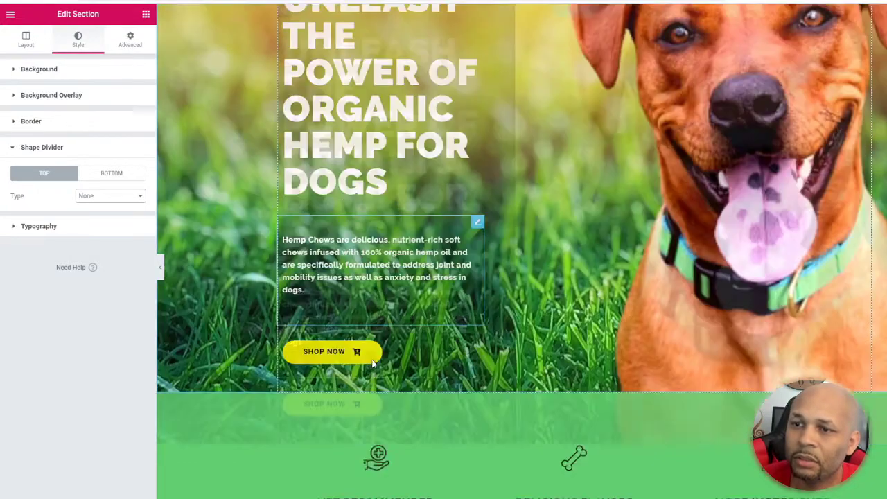
{"action": "scroll", "coordinate": [422, 264], "scroll_direction": "up", "scroll_amount": 2}
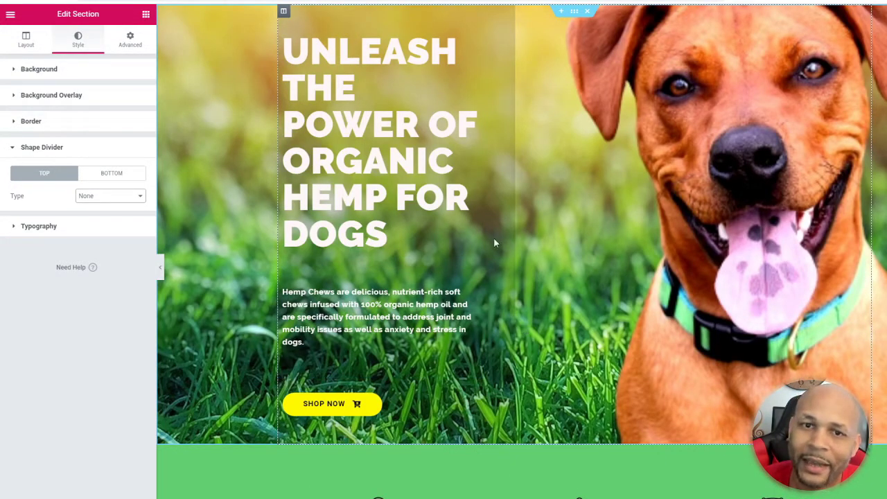
- Open the hero section's SHOP NOW button for editing and examine its link, link options and icon settings
{"action": "left_click", "coordinate": [331, 405]}
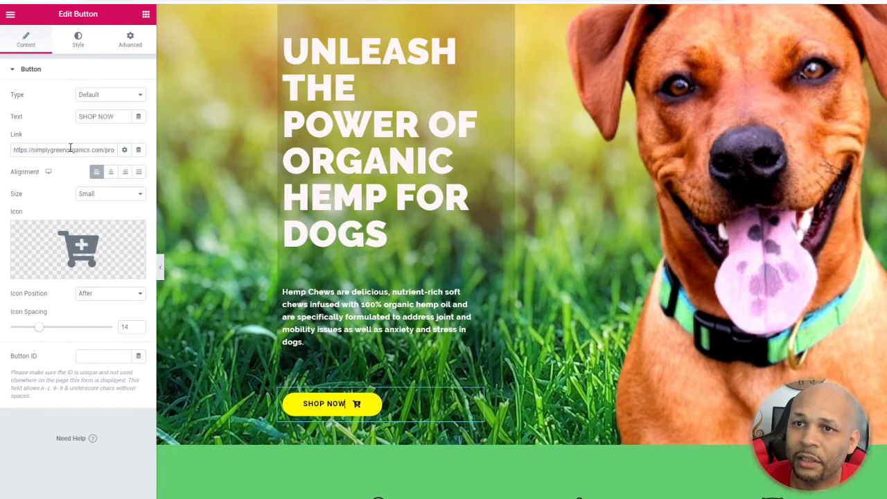
{"action": "left_click", "coordinate": [124, 149]}
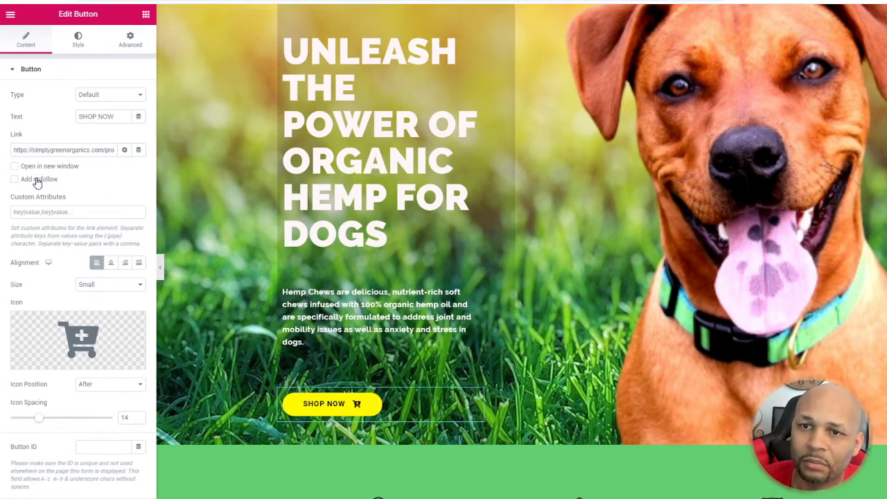
{"action": "scroll", "coordinate": [71, 200], "scroll_direction": "down", "scroll_amount": 1}
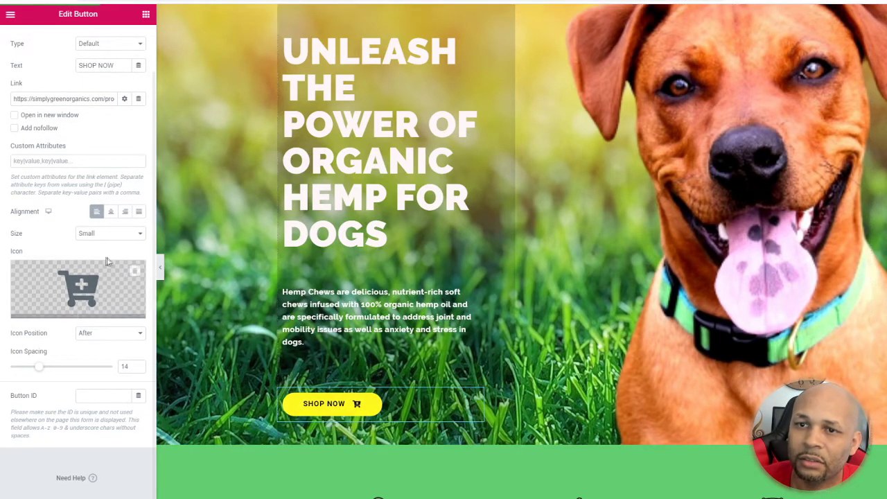
{"action": "scroll", "coordinate": [268, 317], "scroll_direction": "down", "scroll_amount": 1}
- Look through the features, testimonials, guarantee and closing call-to-action sections down to the footer, and return to the hero section
{"action": "scroll", "coordinate": [268, 312], "scroll_direction": "down", "scroll_amount": 3}
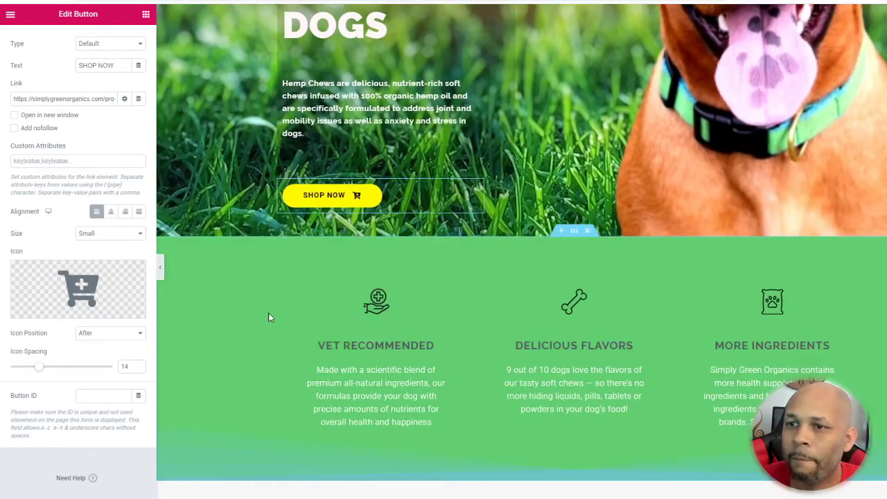
{"action": "scroll", "coordinate": [263, 275], "scroll_direction": "down", "scroll_amount": 1}
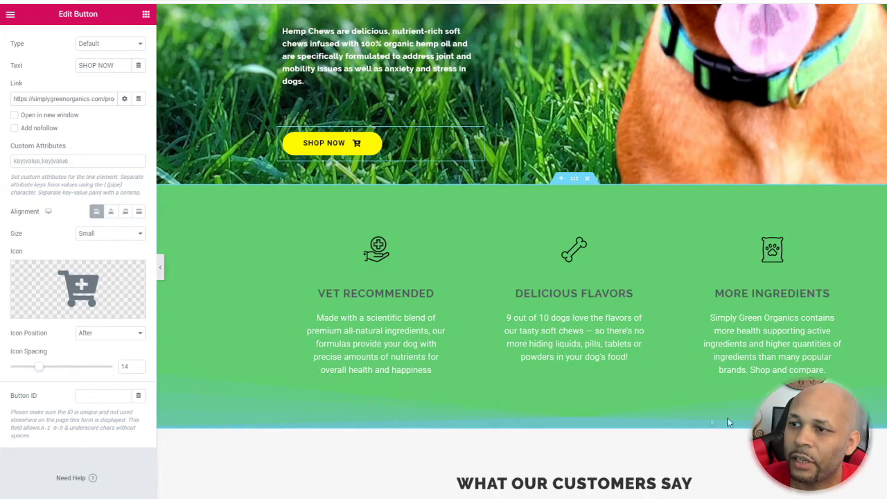
{"action": "scroll", "coordinate": [504, 409], "scroll_direction": "down", "scroll_amount": 10}
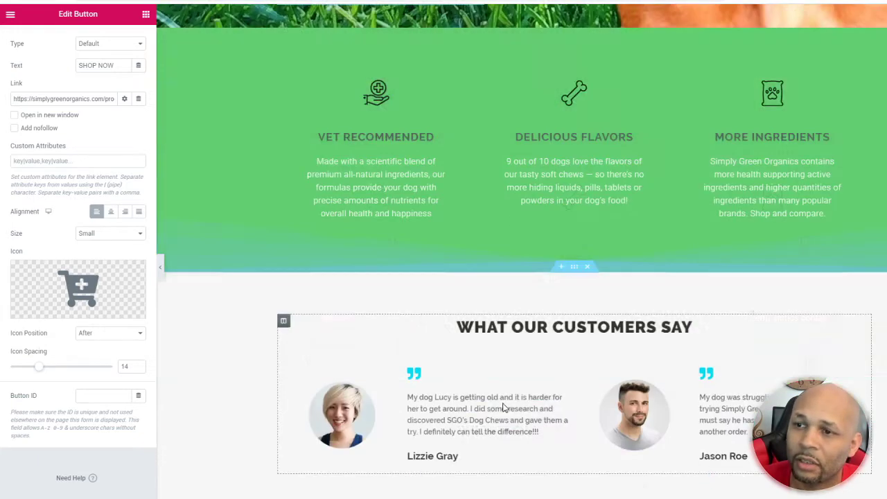
{"action": "scroll", "coordinate": [504, 410], "scroll_direction": "down", "scroll_amount": 5}
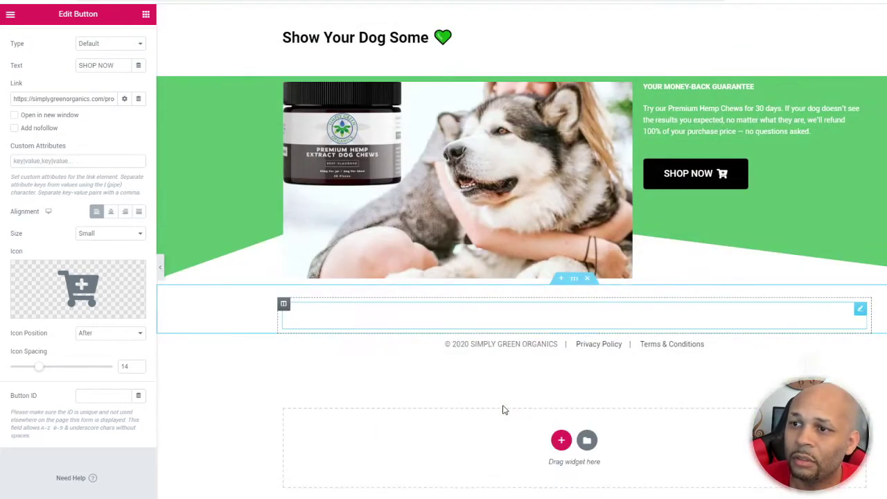
{"action": "scroll", "coordinate": [366, 351], "scroll_direction": "up", "scroll_amount": 2}
{"action": "scroll", "coordinate": [366, 351], "scroll_direction": "down", "scroll_amount": 2}
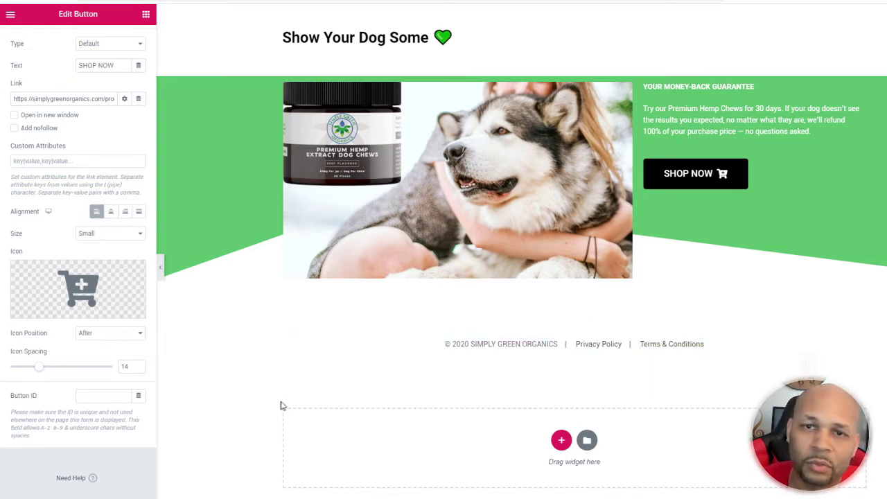
{"action": "scroll", "coordinate": [281, 405], "scroll_direction": "up", "scroll_amount": 2}
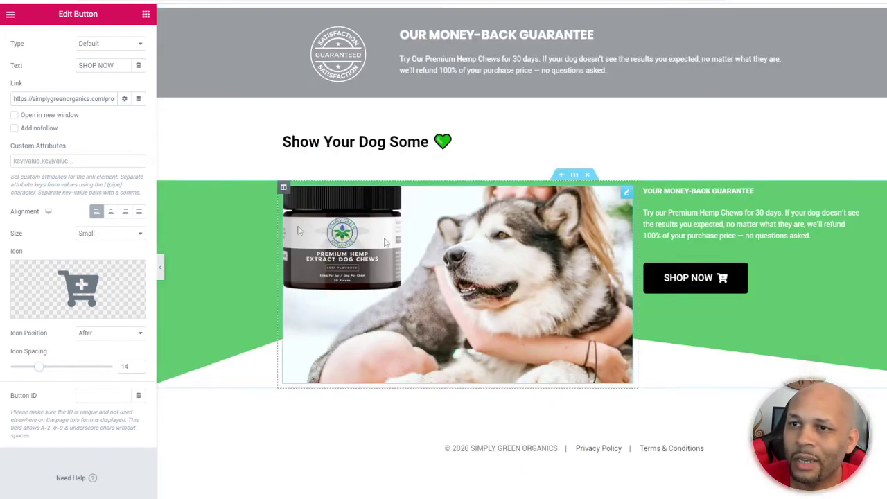
{"action": "scroll", "coordinate": [291, 155], "scroll_direction": "down", "scroll_amount": 2}
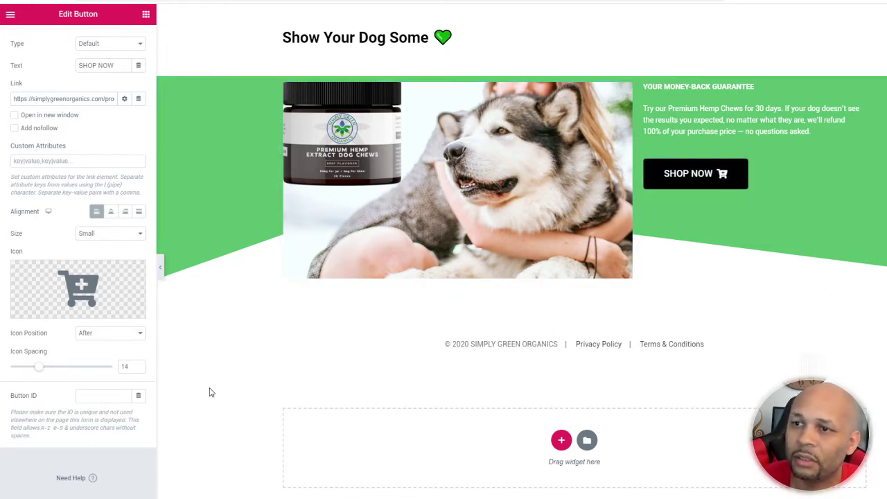
{"action": "scroll", "coordinate": [212, 393], "scroll_direction": "up", "scroll_amount": 20}
{"action": "scroll", "coordinate": [208, 366], "scroll_direction": "down", "scroll_amount": 5}
{"action": "scroll", "coordinate": [206, 365], "scroll_direction": "up", "scroll_amount": 5}
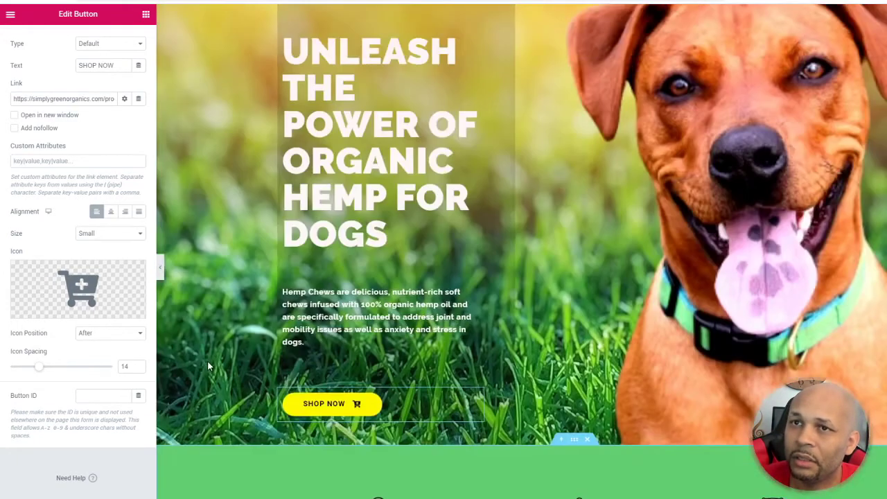
- Switch to the WordPress edit screen of the Dog Treats page and examine its editor options and the Elementor admin entries
{"action": "left_click", "coordinate": [158, 270]}
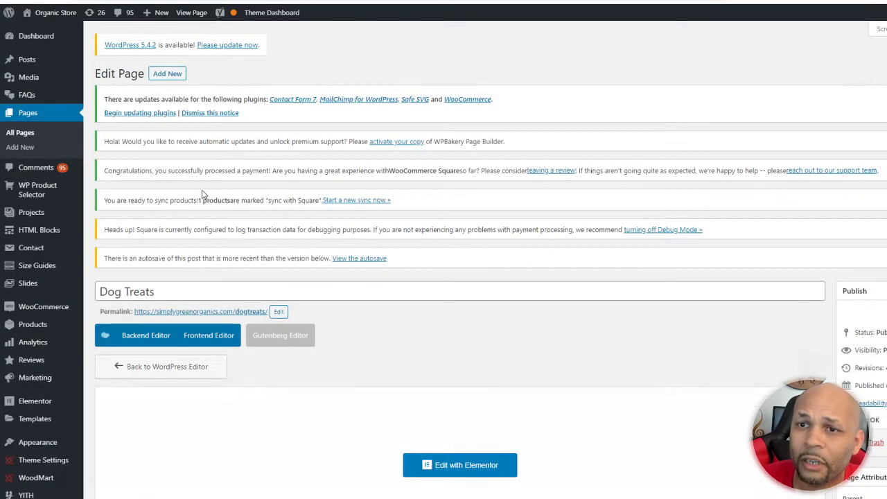
{"action": "scroll", "coordinate": [257, 277], "scroll_direction": "down", "scroll_amount": 3}
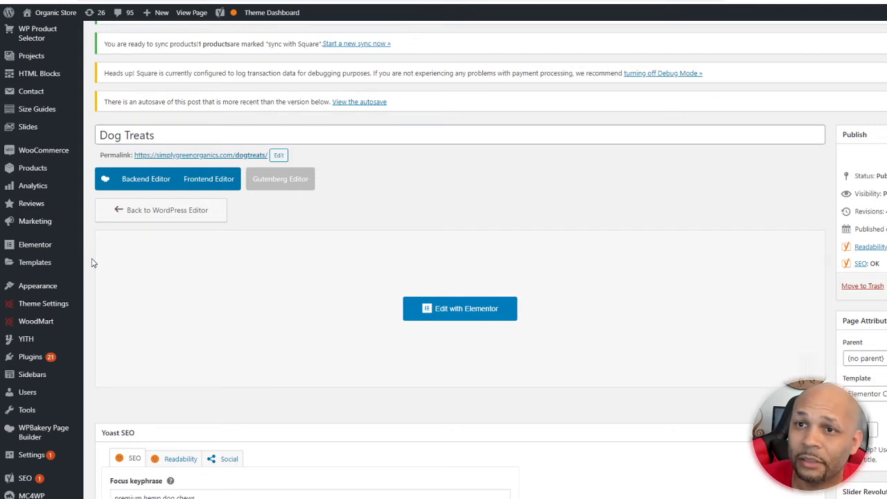
{"action": "scroll", "coordinate": [93, 263], "scroll_direction": "up", "scroll_amount": 2}
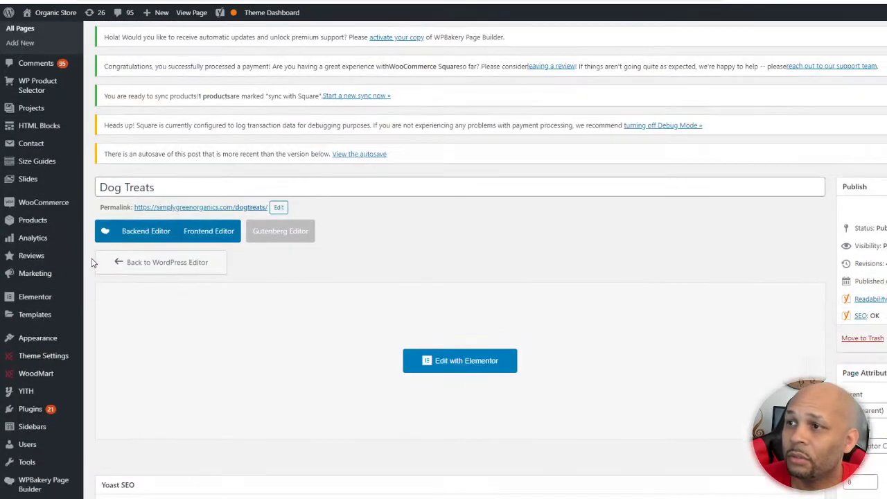
{"action": "scroll", "coordinate": [94, 263], "scroll_direction": "up", "scroll_amount": 3}
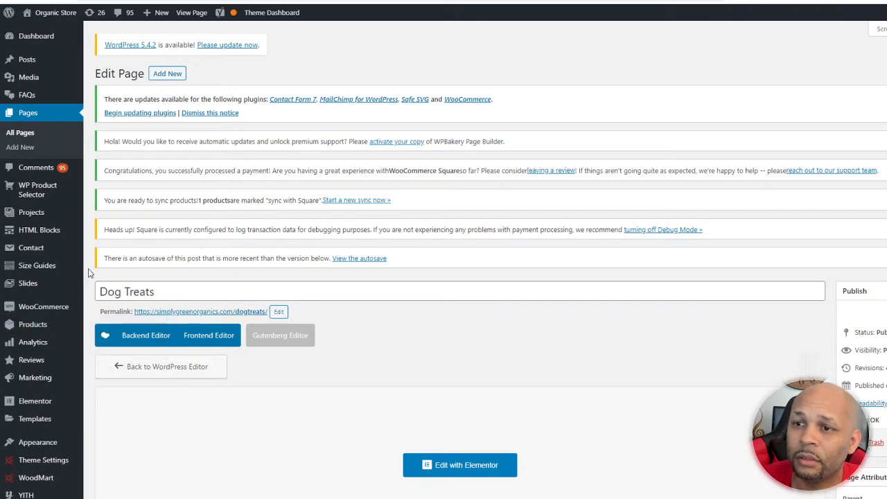
{"action": "scroll", "coordinate": [88, 272], "scroll_direction": "down", "scroll_amount": 2}
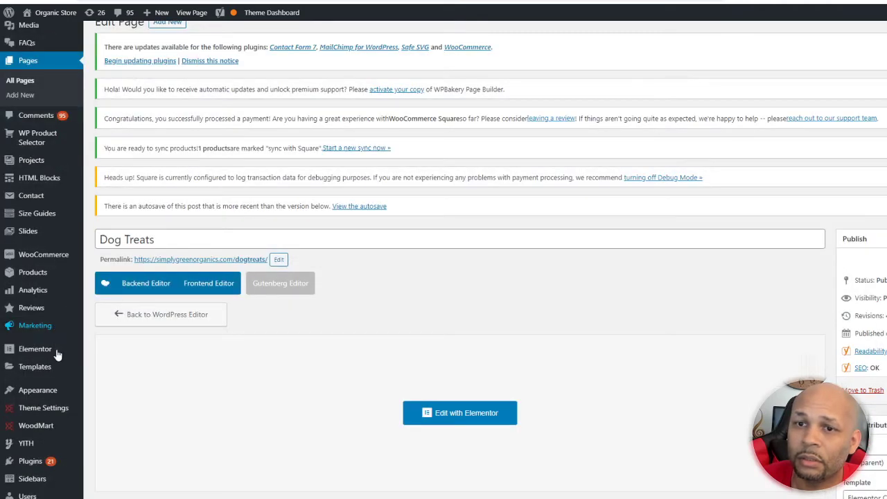
{"action": "mouse_move", "coordinate": [57, 366]}
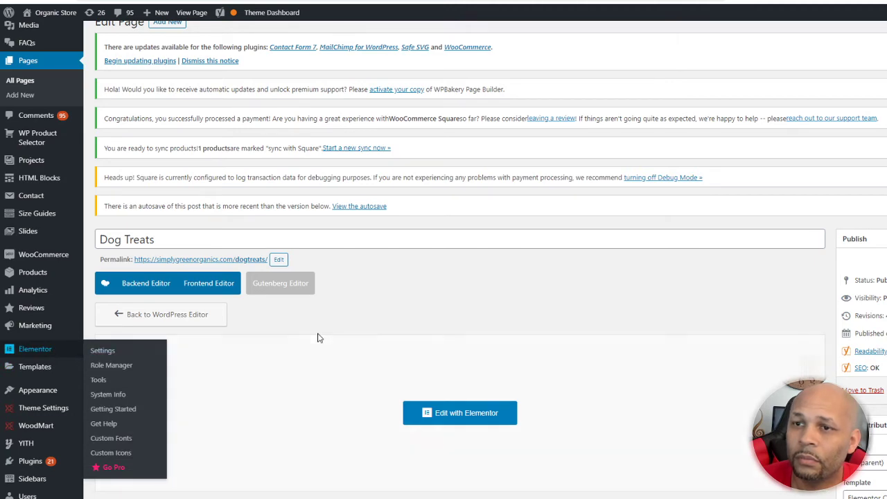
- Create a new WordPress page and title it DemoYoutube
{"action": "scroll", "coordinate": [317, 337], "scroll_direction": "up", "scroll_amount": 2}
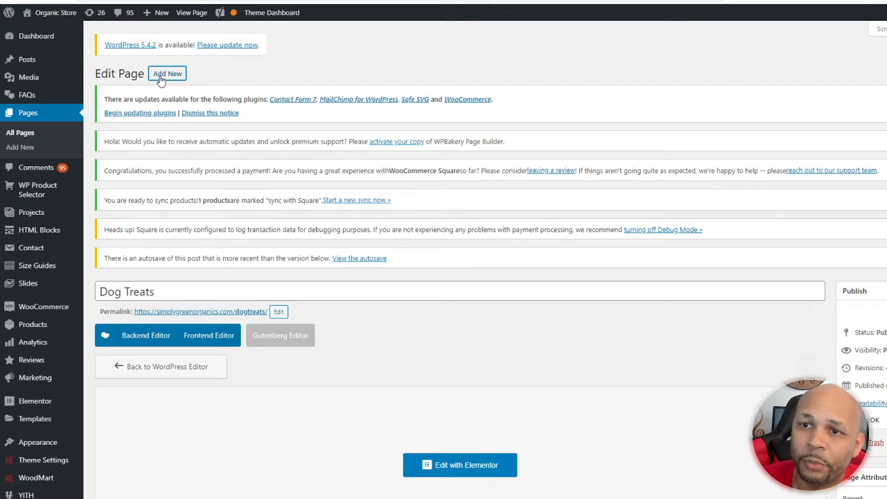
{"action": "left_click", "coordinate": [183, 73]}
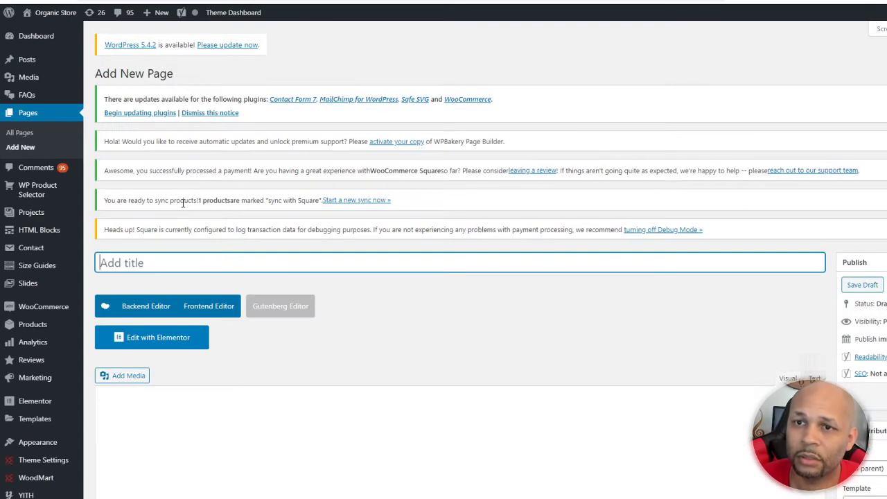
{"action": "type", "text": "D"}
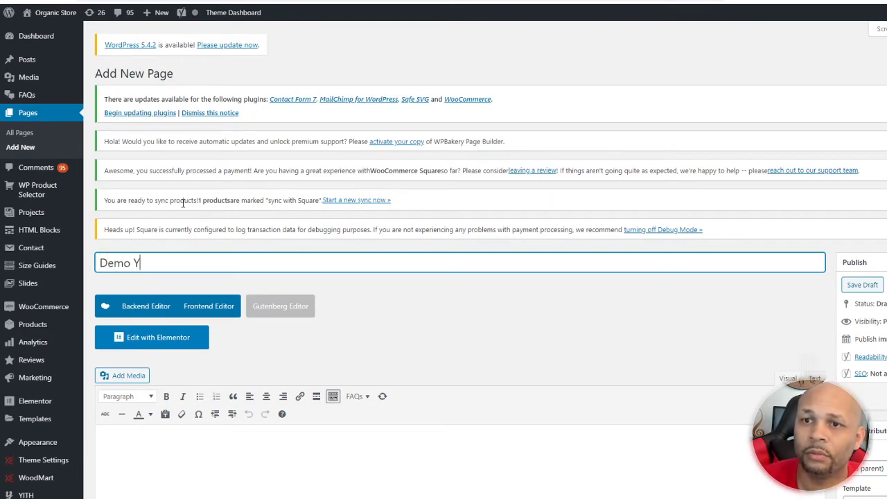
{"action": "type", "text": "emoYoutube"}
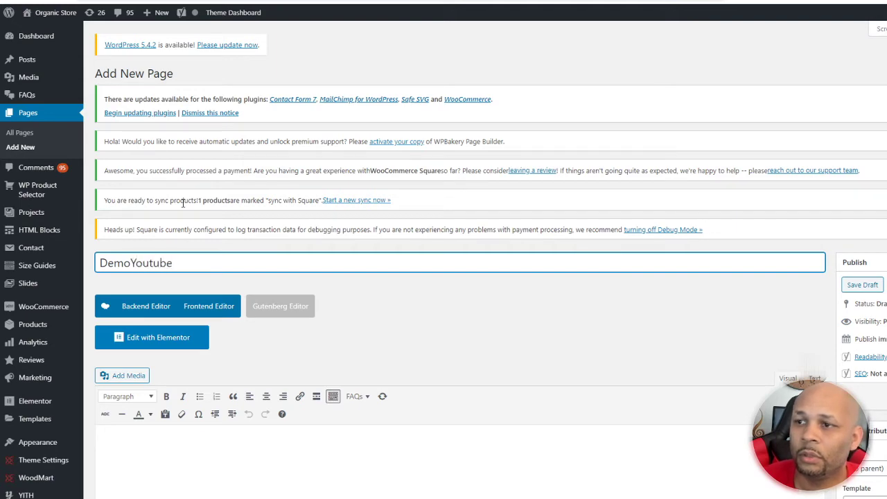
- Set the new page's template to Elementor Canvas in its page attributes
{"action": "scroll", "coordinate": [613, 346], "scroll_direction": "down", "scroll_amount": 3}
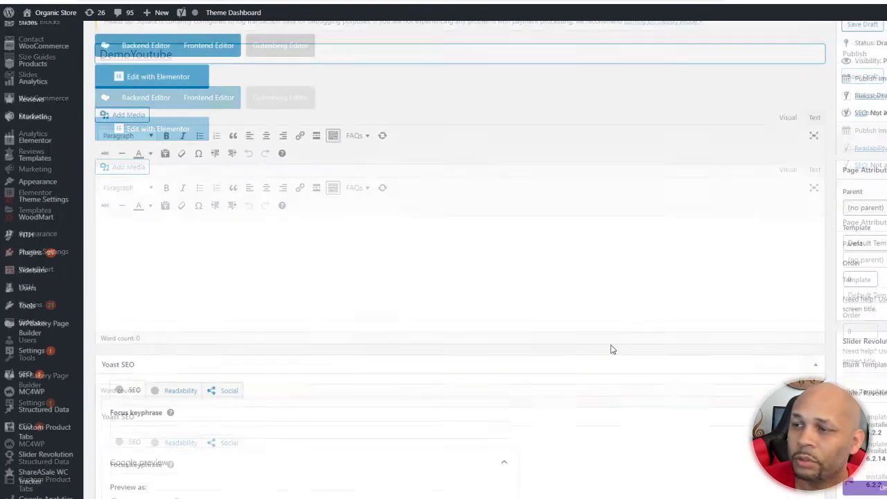
{"action": "scroll", "coordinate": [613, 348], "scroll_direction": "down", "scroll_amount": 2}
{"action": "left_click", "coordinate": [861, 194]}
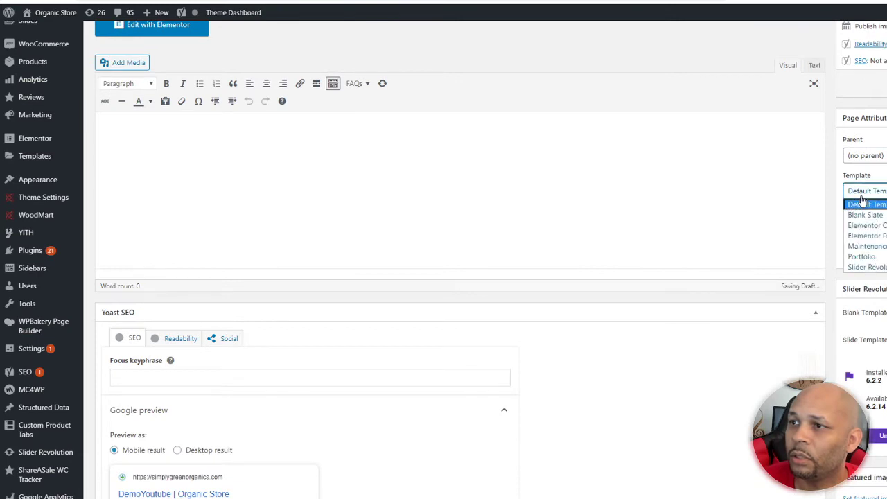
{"action": "left_click", "coordinate": [884, 225]}
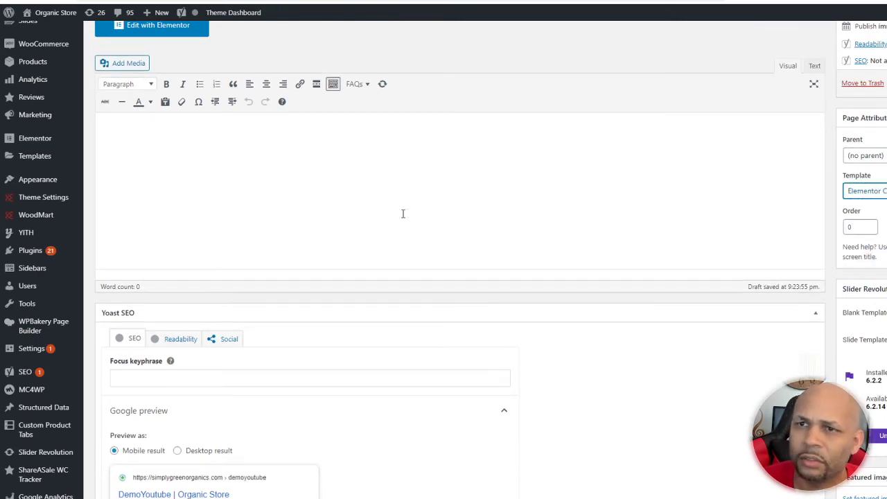
- Save the DemoYoutube page as a draft and open it for editing in Elementor
{"action": "scroll", "coordinate": [222, 218], "scroll_direction": "up", "scroll_amount": 3}
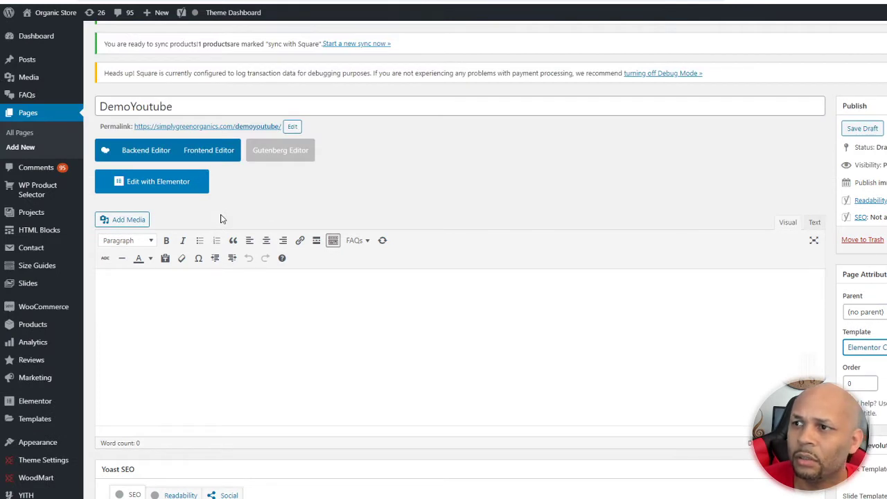
{"action": "left_click", "coordinate": [853, 130]}
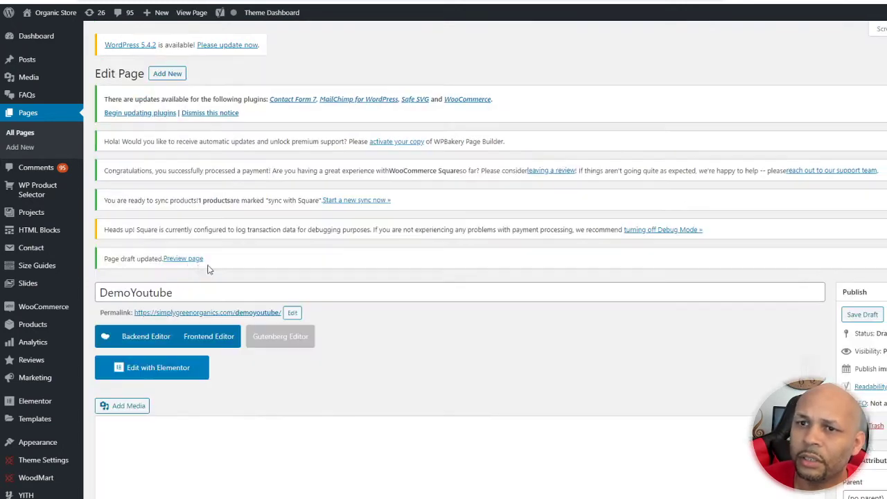
{"action": "left_click", "coordinate": [159, 368]}
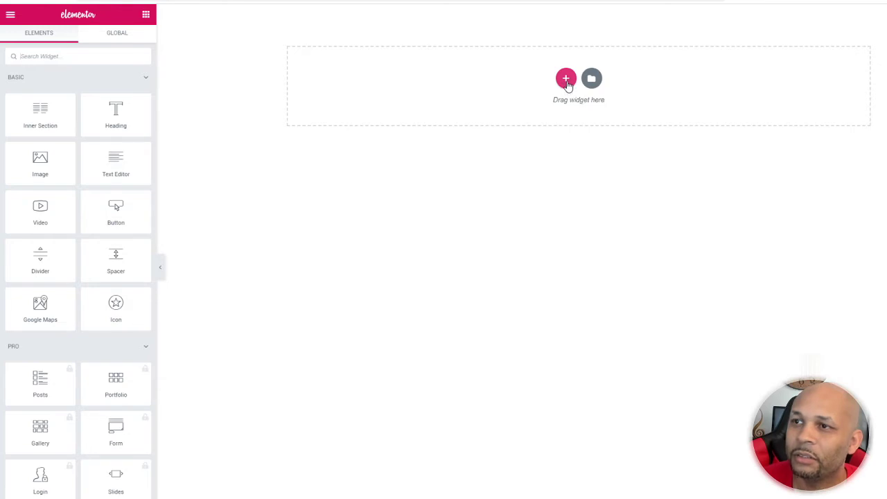
- Try out a single-column section and a Text Editor widget on the blank canvas, and delete the text section
{"action": "left_click", "coordinate": [565, 78]}
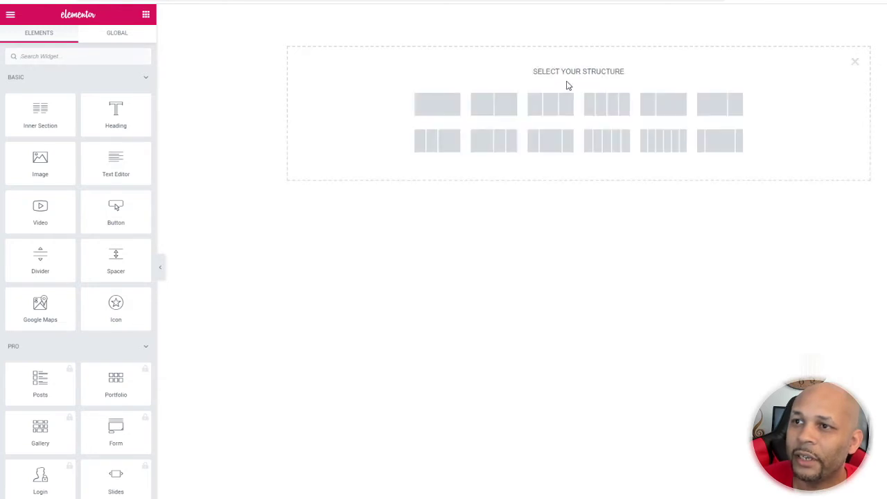
{"action": "left_click", "coordinate": [437, 105]}
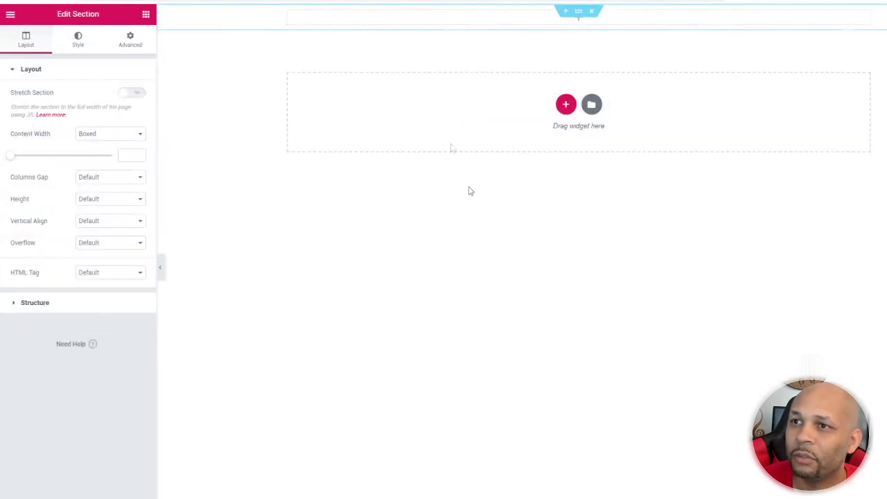
{"action": "left_click", "coordinate": [565, 12]}
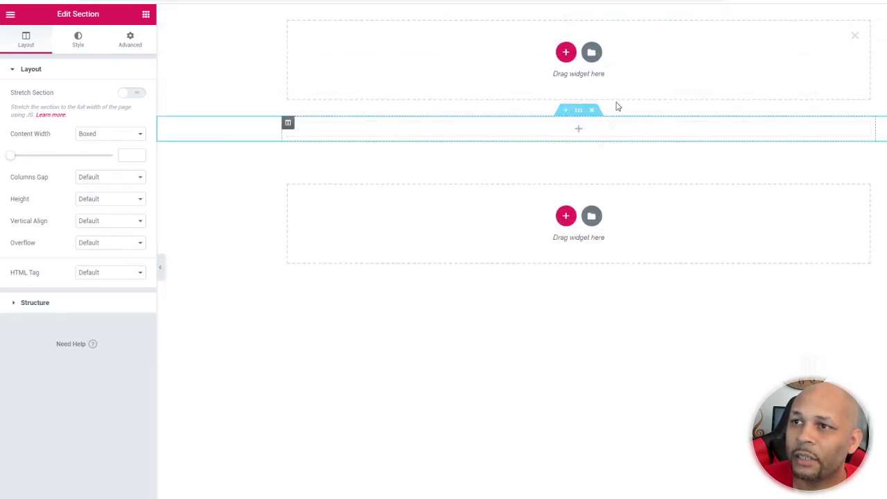
{"action": "left_click", "coordinate": [855, 36]}
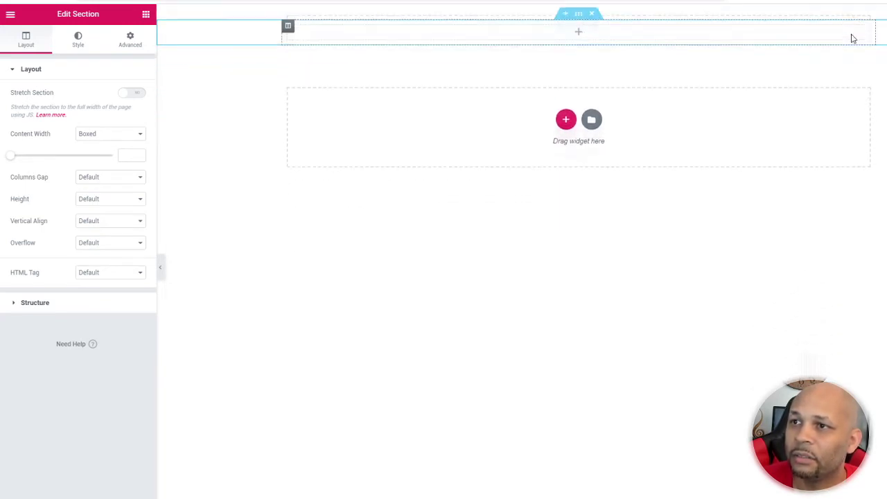
{"action": "left_click", "coordinate": [582, 25]}
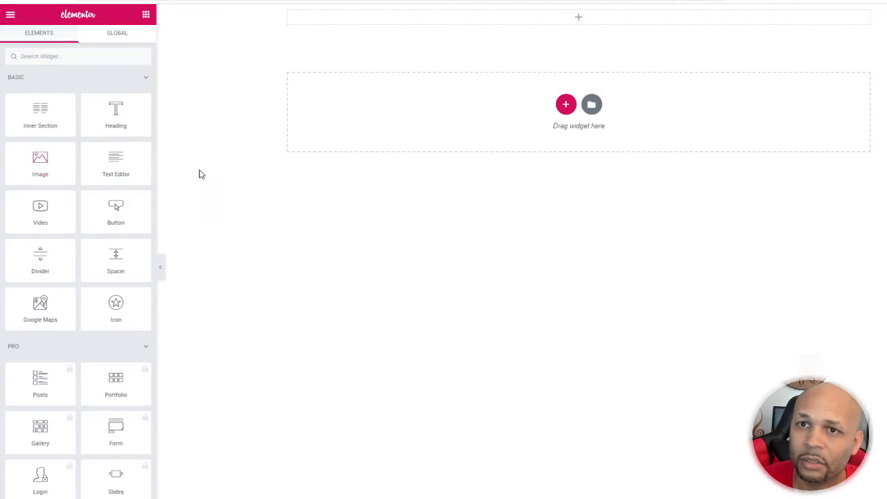
{"action": "left_click_drag", "start_coordinate": [99, 167], "coordinate": [410, 136]}
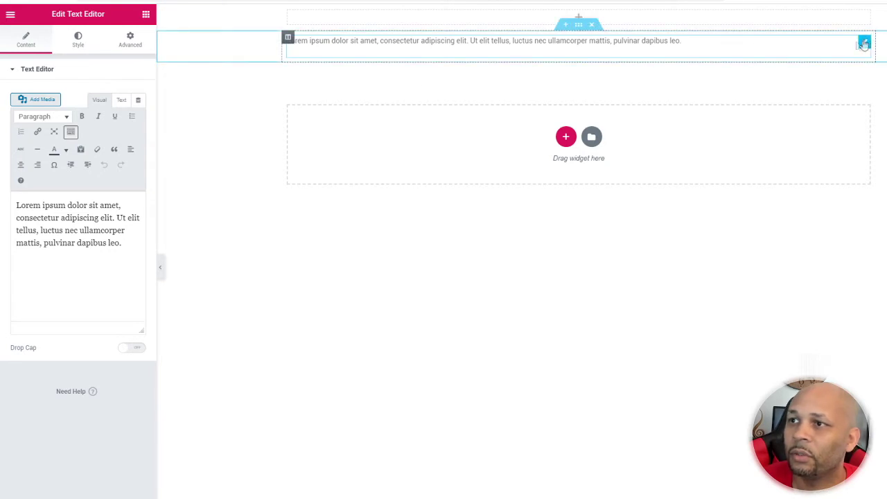
{"action": "left_click", "coordinate": [592, 25]}
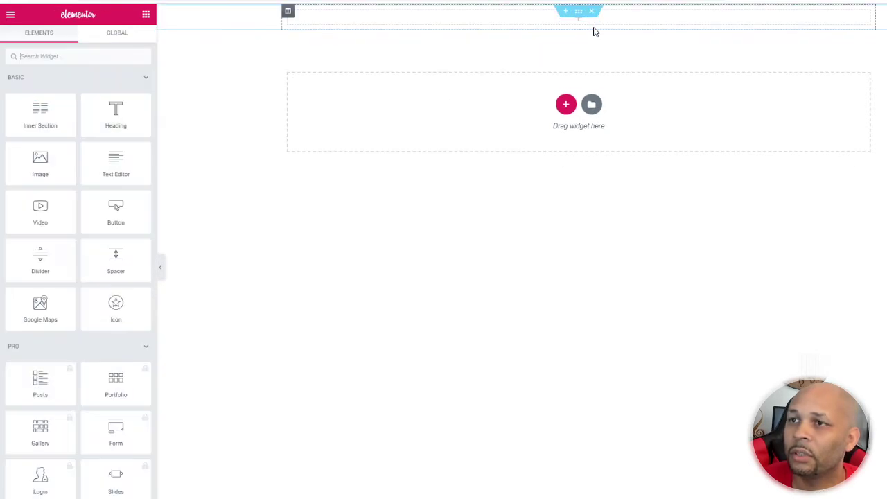
- Search the Elementor widgets for "tem" and clear the search
{"action": "scroll", "coordinate": [107, 256], "scroll_direction": "down", "scroll_amount": 3}
{"action": "type", "text": "tem"}
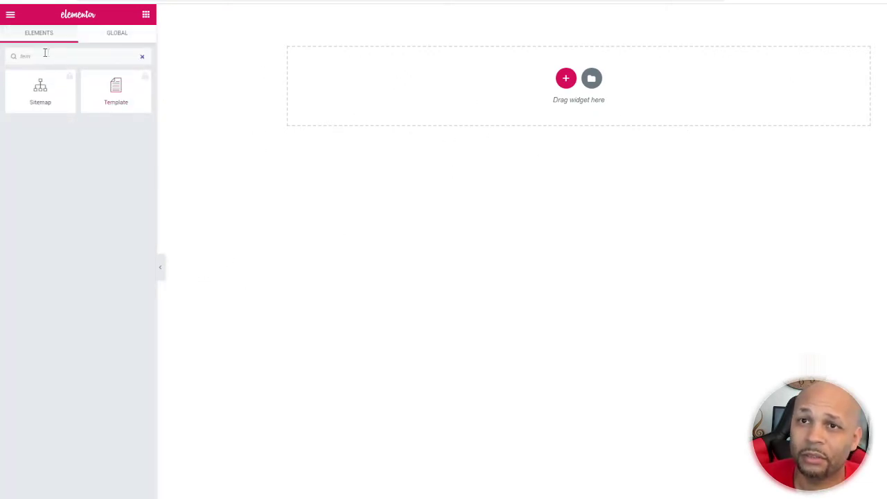
{"action": "left_click", "coordinate": [142, 59]}
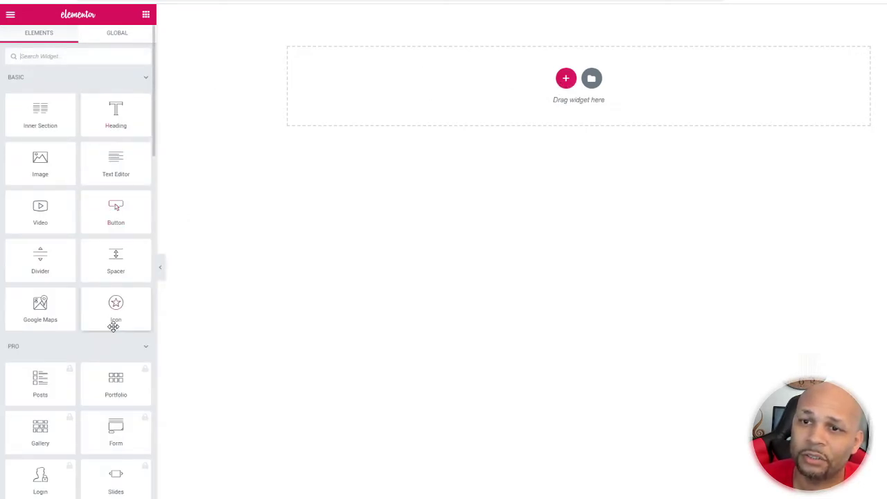
- Open the Elementor template library and browse its page templates
{"action": "left_click", "coordinate": [594, 83]}
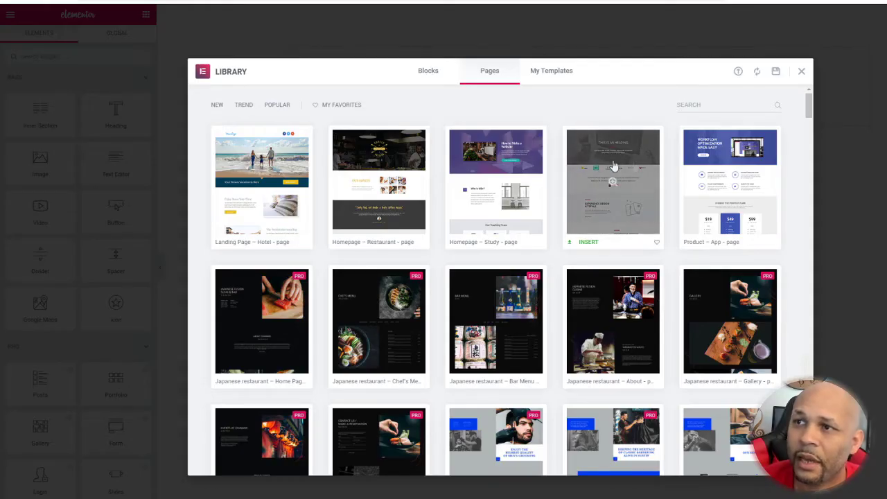
{"action": "scroll", "coordinate": [368, 228], "scroll_direction": "down", "scroll_amount": 1}
{"action": "scroll", "coordinate": [367, 227], "scroll_direction": "down", "scroll_amount": 4}
{"action": "scroll", "coordinate": [371, 236], "scroll_direction": "up", "scroll_amount": 6}
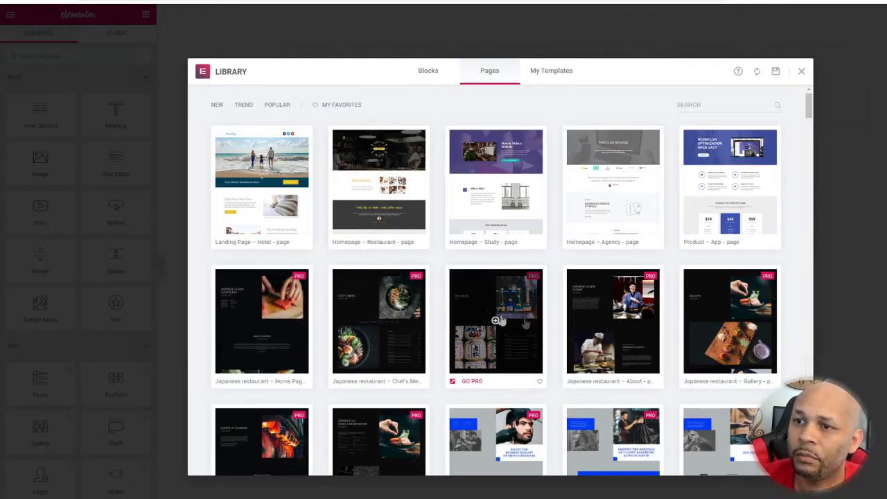
{"action": "scroll", "coordinate": [328, 310], "scroll_direction": "down", "scroll_amount": 5}
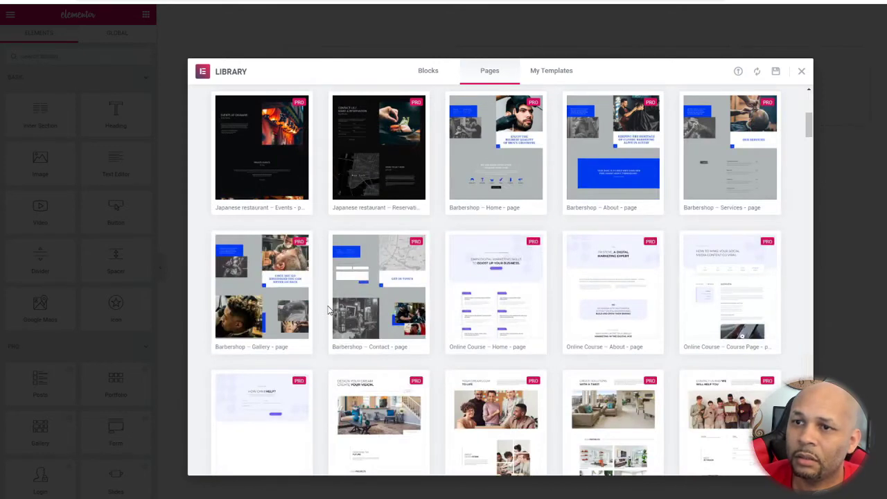
{"action": "scroll", "coordinate": [328, 309], "scroll_direction": "up", "scroll_amount": 5}
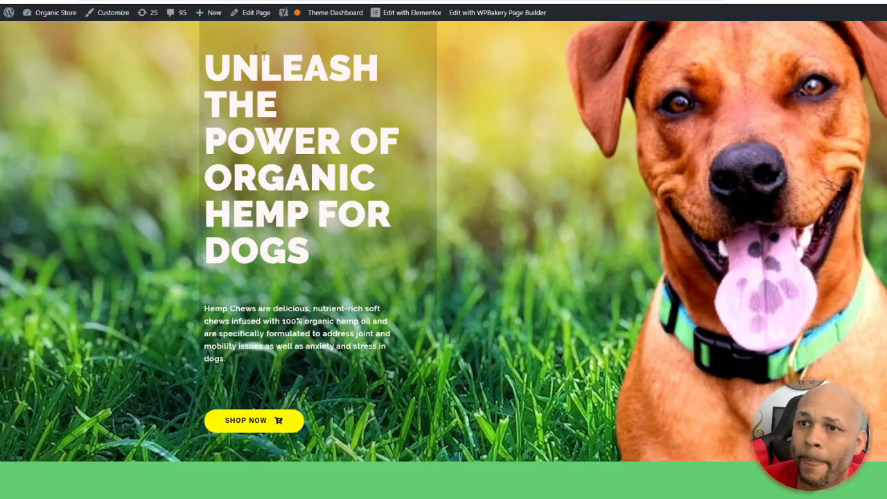
- Switch to the live dog hemp chews landing page and review its sections for comparison
{"action": "scroll", "coordinate": [461, 287], "scroll_direction": "down", "scroll_amount": 10}
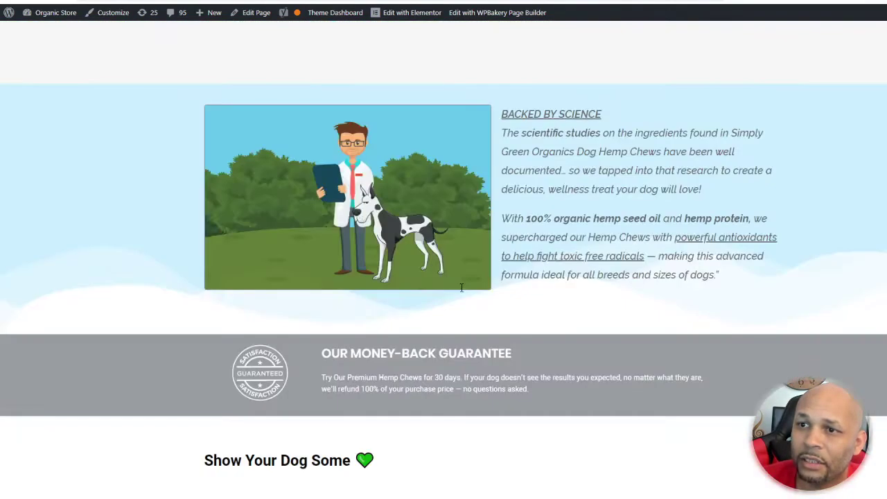
{"action": "scroll", "coordinate": [461, 287], "scroll_direction": "up", "scroll_amount": 5}
{"action": "scroll", "coordinate": [460, 287], "scroll_direction": "up", "scroll_amount": 5}
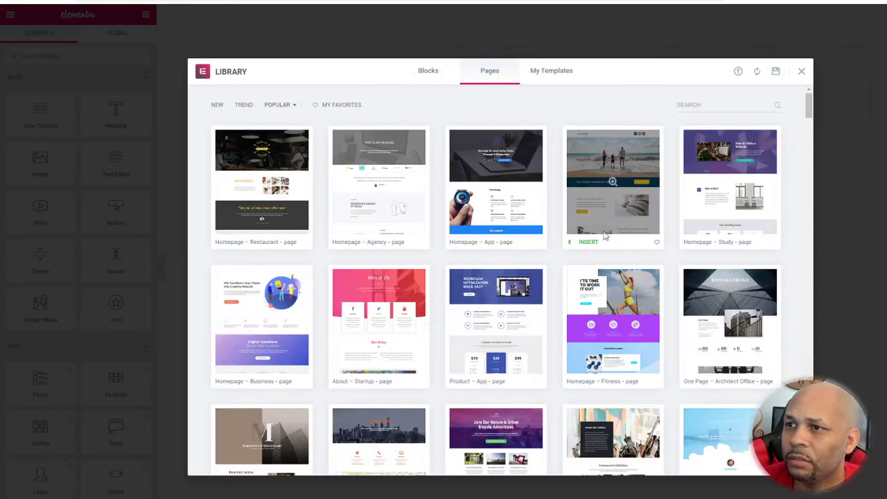
- Search the library's page templates for "landing", with the templates sorted by popularity
{"action": "left_click", "coordinate": [712, 101]}
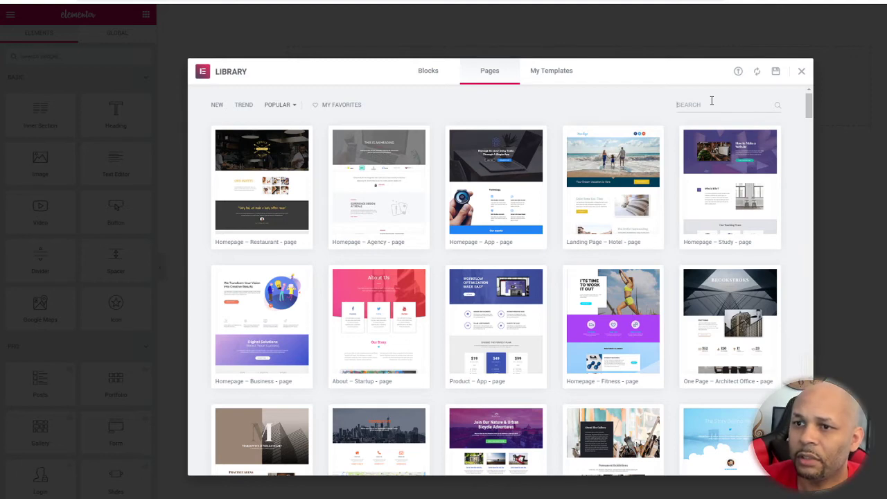
{"action": "type", "text": "land"}
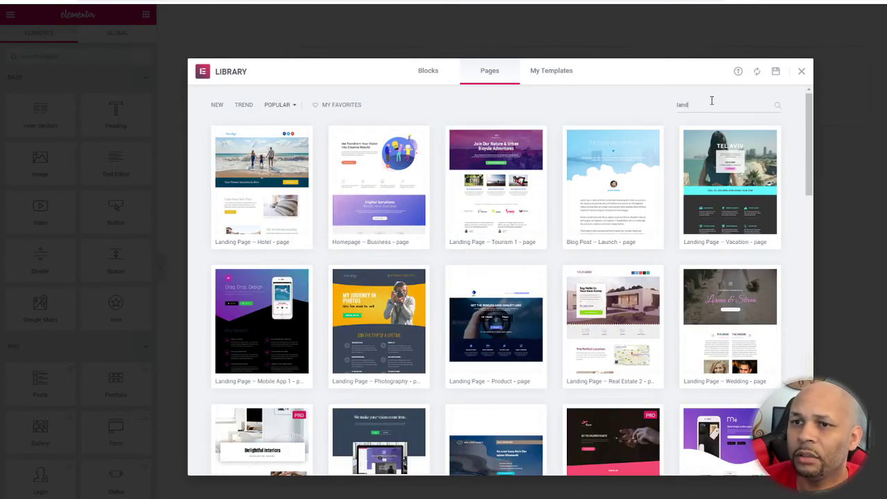
{"action": "type", "text": "ing"}
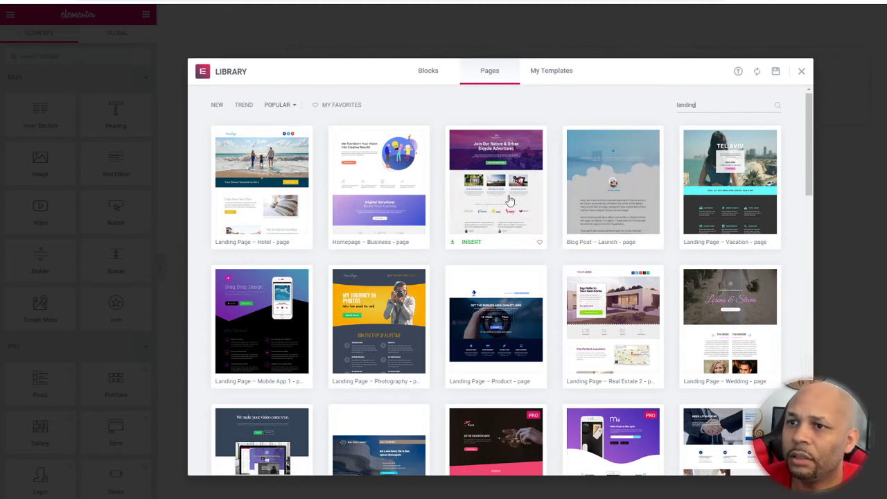
- Preview the Landing Page – Photography template and insert it into the page
{"action": "mouse_move", "coordinate": [490, 244]}
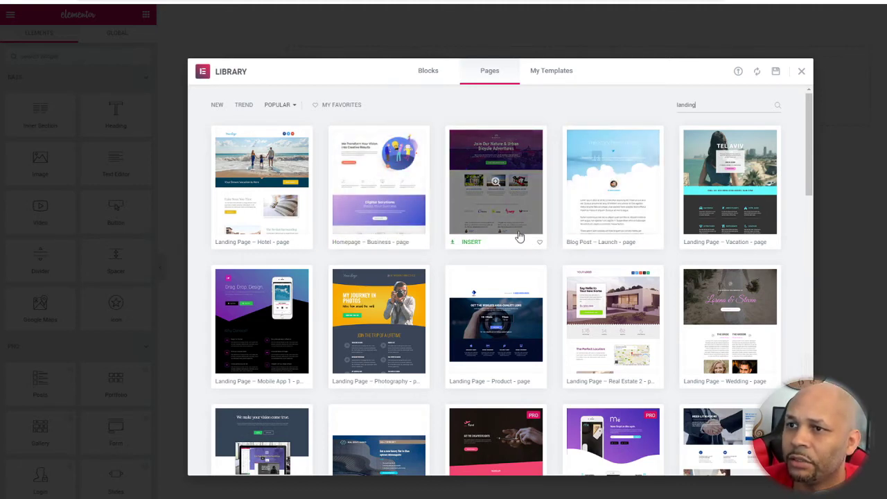
{"action": "mouse_move", "coordinate": [613, 229]}
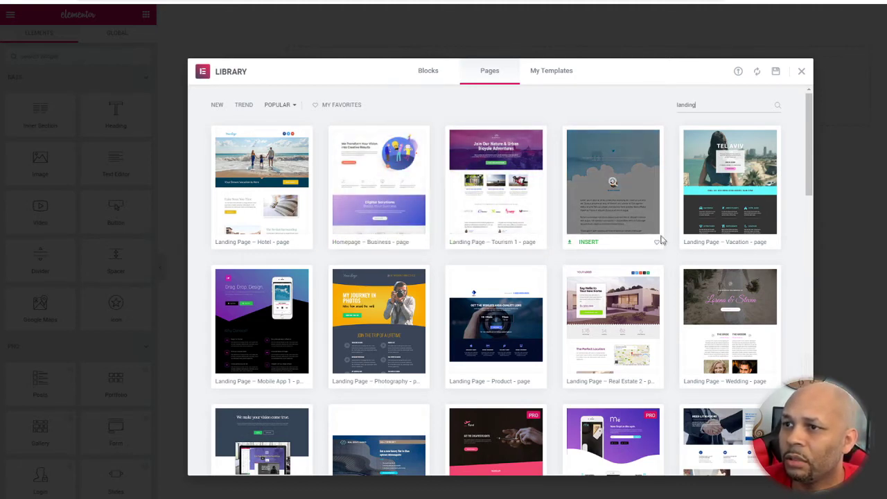
{"action": "mouse_move", "coordinate": [455, 241]}
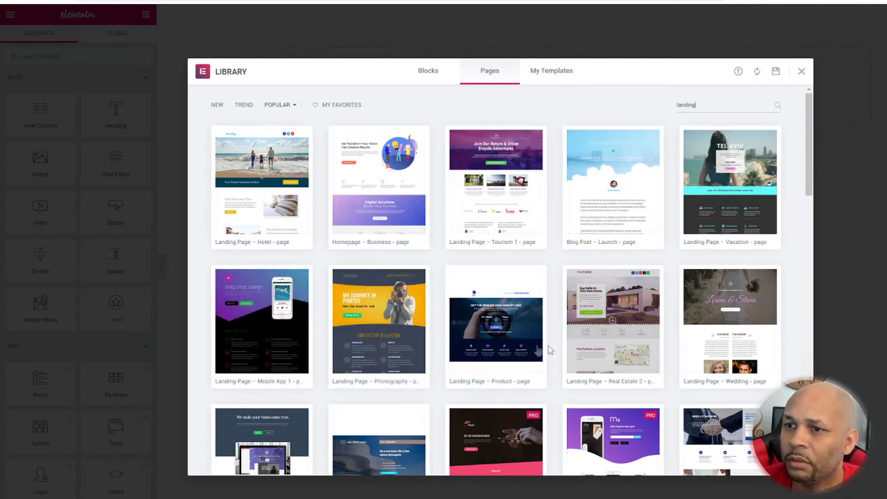
{"action": "left_click", "coordinate": [368, 315]}
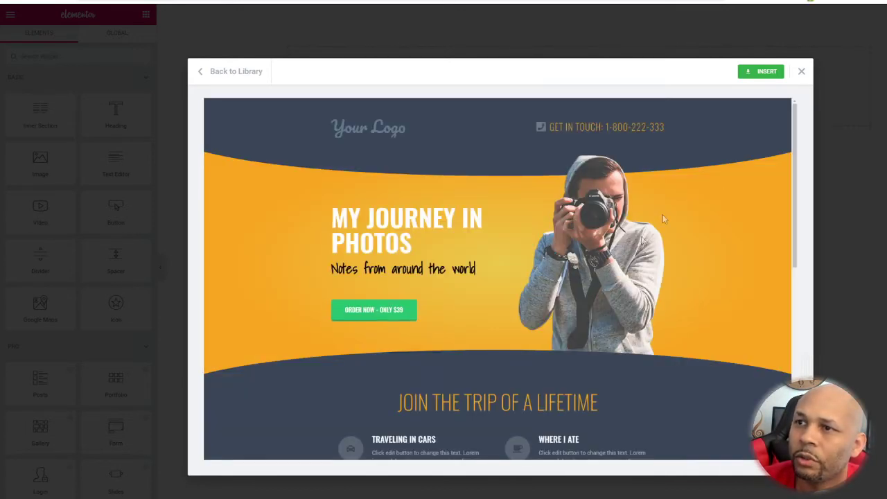
{"action": "scroll", "coordinate": [612, 242], "scroll_direction": "down", "scroll_amount": 6}
{"action": "scroll", "coordinate": [612, 246], "scroll_direction": "up", "scroll_amount": 4}
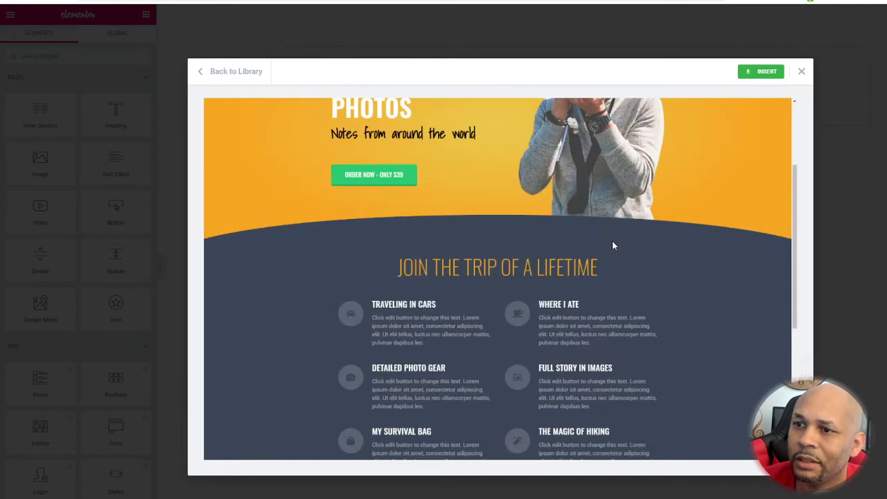
{"action": "scroll", "coordinate": [612, 245], "scroll_direction": "up", "scroll_amount": 2}
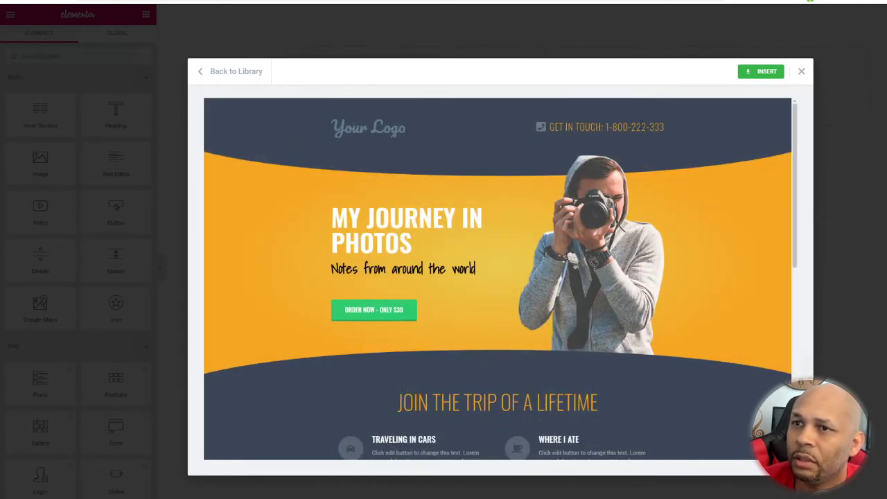
{"action": "left_click", "coordinate": [752, 73]}
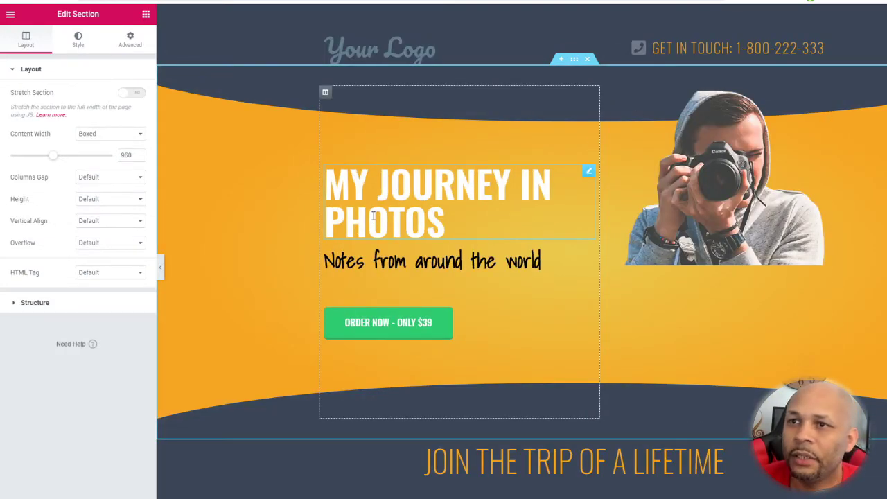
- Look through the inserted template's feature, testimonial and logo sections, and return to its hero section
{"action": "scroll", "coordinate": [332, 321], "scroll_direction": "down", "scroll_amount": 9}
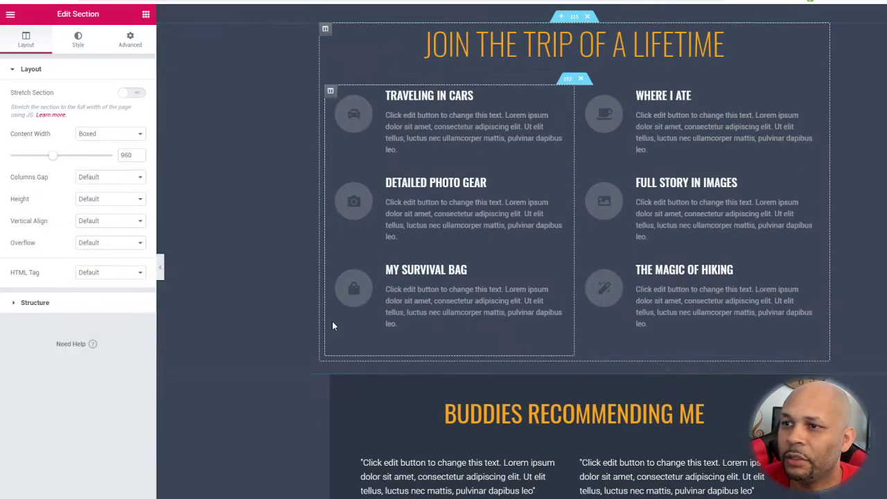
{"action": "scroll", "coordinate": [332, 321], "scroll_direction": "down", "scroll_amount": 3}
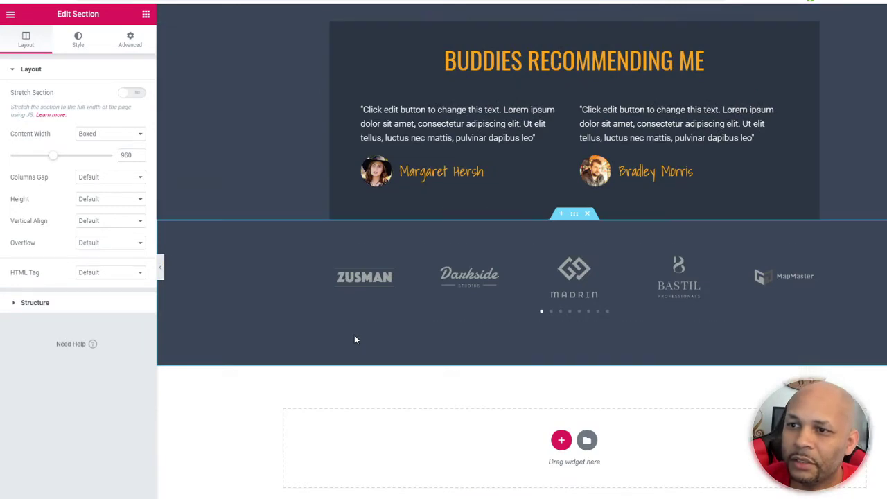
{"action": "scroll", "coordinate": [437, 313], "scroll_direction": "up", "scroll_amount": 12}
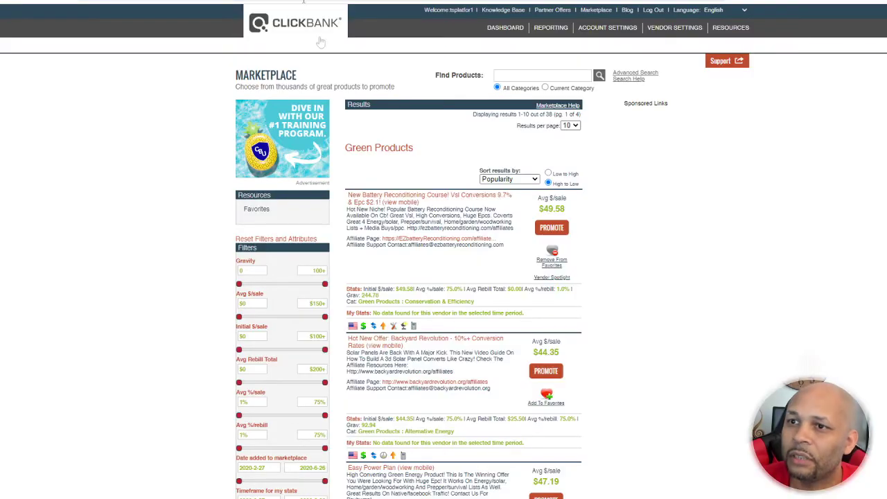
- In the ClickBank marketplace, sort Green Products by Gravity and generate a HopLink for the New Battery Reconditioning Course
{"action": "scroll", "coordinate": [624, 277], "scroll_direction": "down", "scroll_amount": 3}
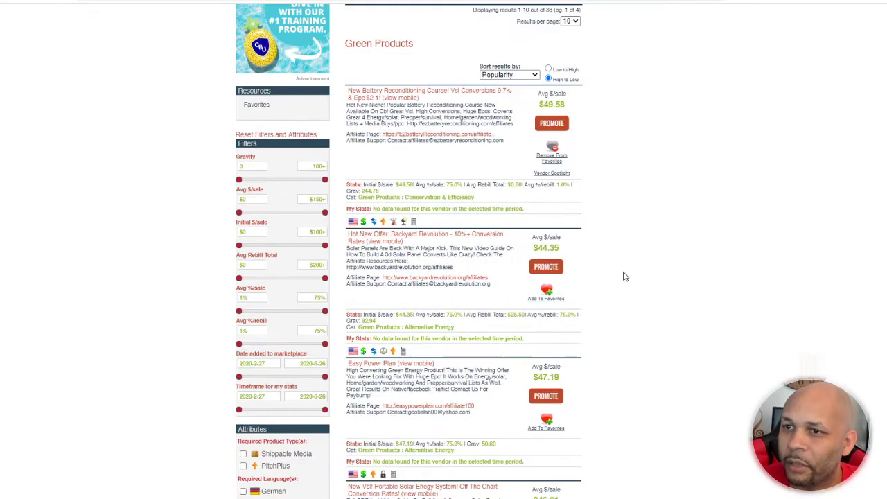
{"action": "scroll", "coordinate": [624, 276], "scroll_direction": "down", "scroll_amount": 3}
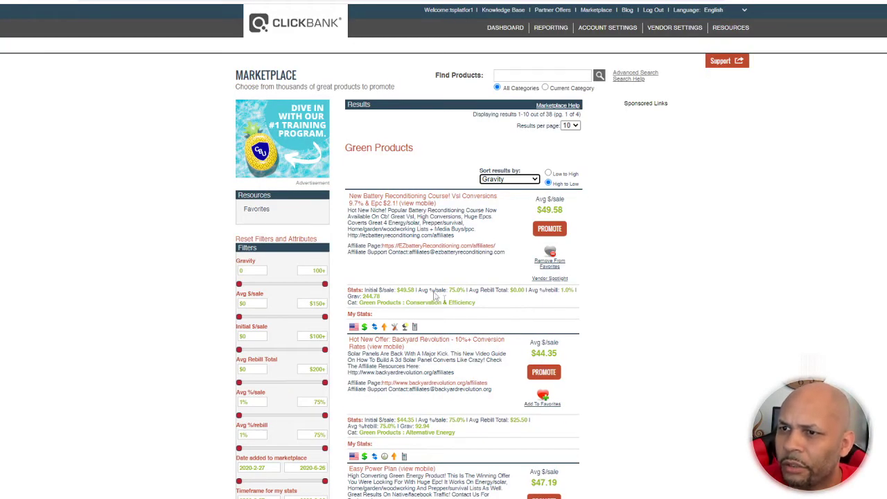
{"action": "left_click", "coordinate": [551, 232]}
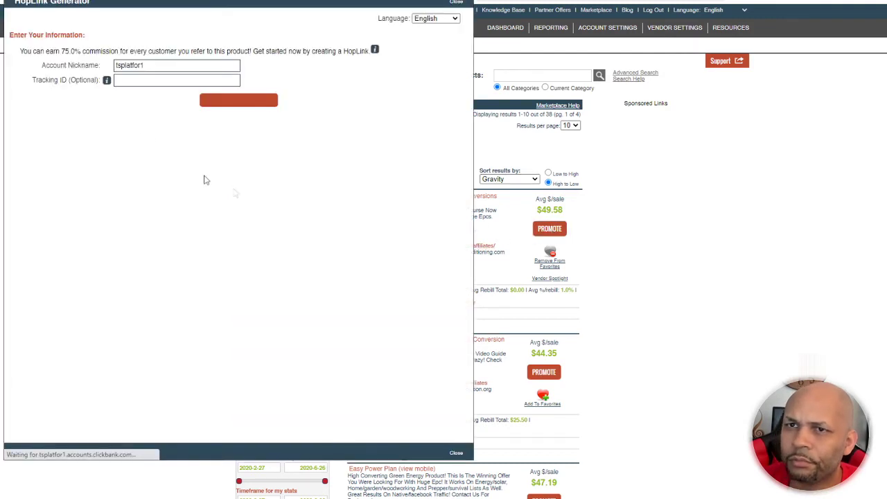
{"action": "left_click", "coordinate": [224, 103]}
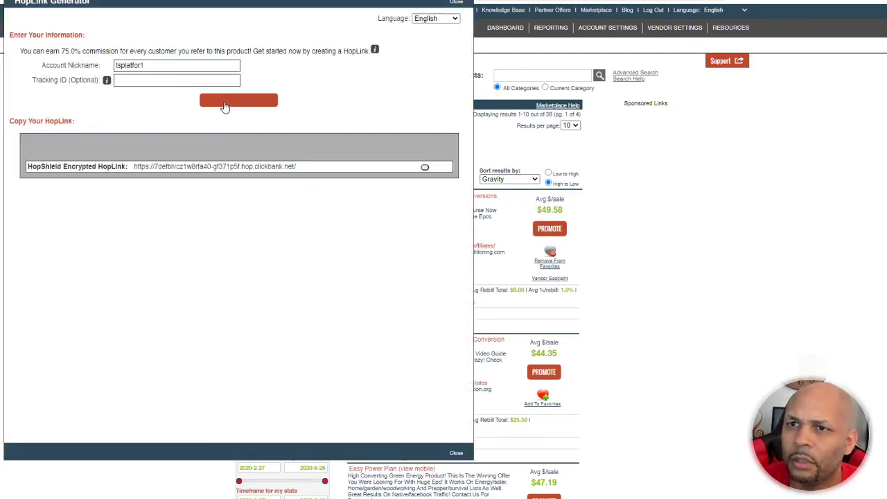
- Copy the HopShield encrypted HopLink and switch back to the Elementor page editor
{"action": "left_click", "coordinate": [424, 176]}
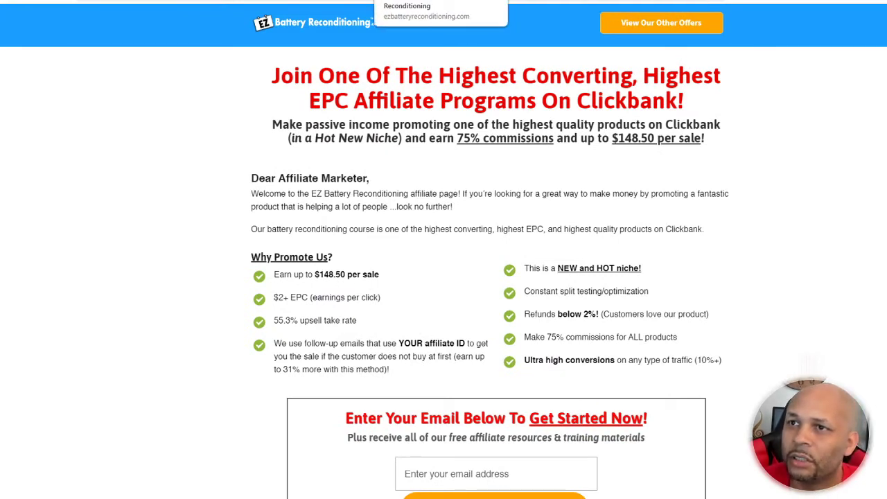
{"action": "left_click", "coordinate": [548, 2]}
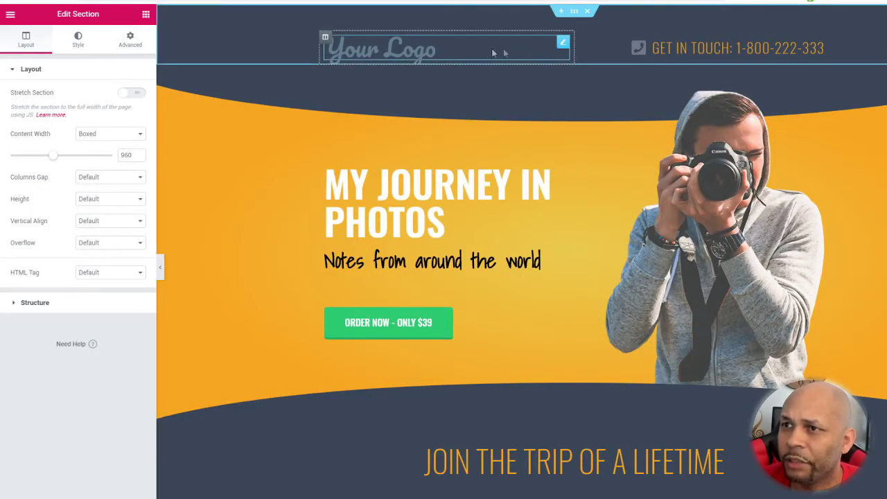
- Delete the "Your Logo" heading and the empty column it leaves in the header section
{"action": "left_click", "coordinate": [561, 42]}
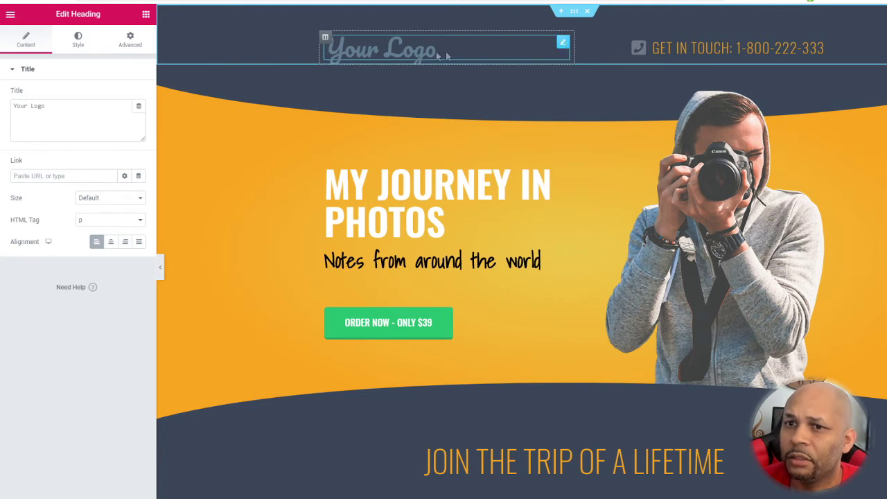
{"action": "right_click", "coordinate": [358, 41]}
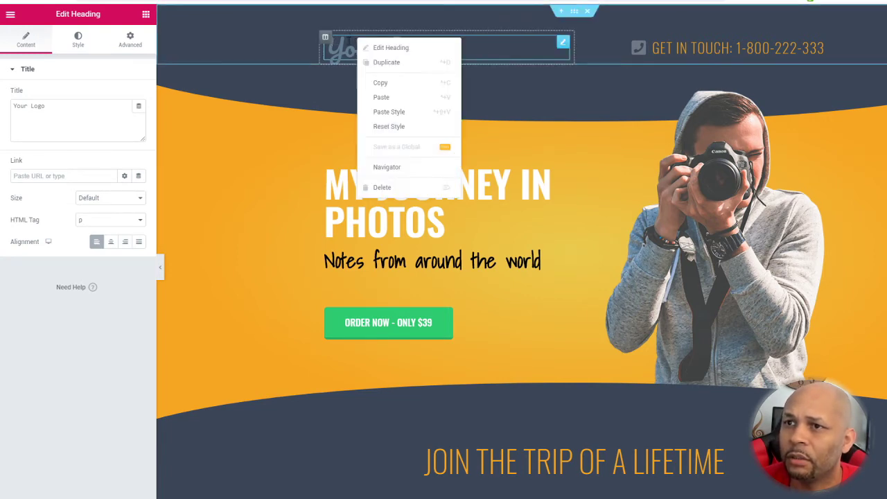
{"action": "left_click", "coordinate": [386, 186]}
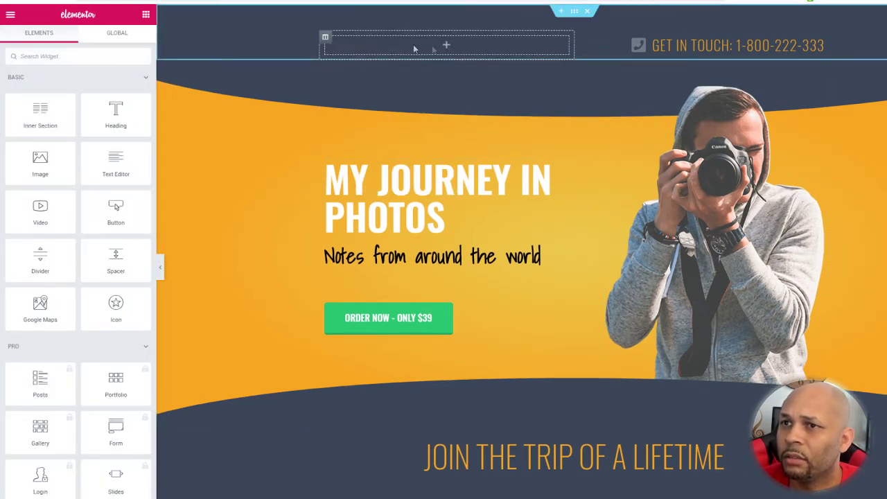
{"action": "right_click", "coordinate": [325, 42]}
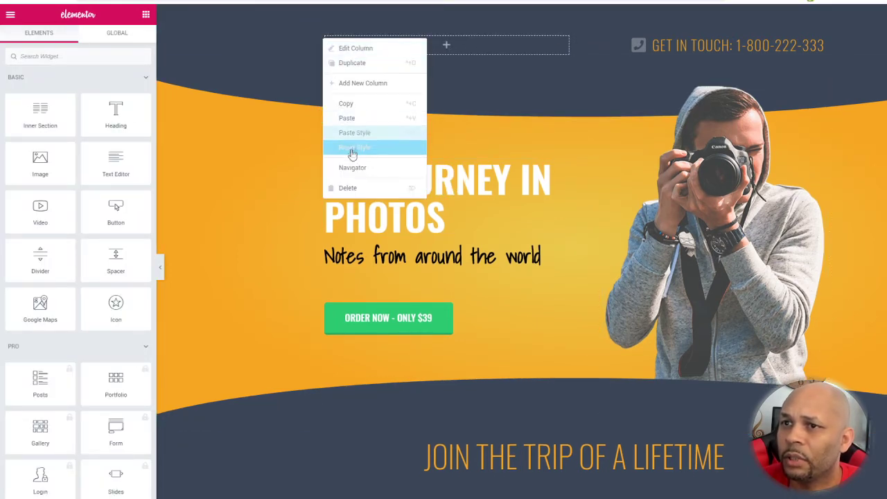
{"action": "left_click", "coordinate": [336, 186]}
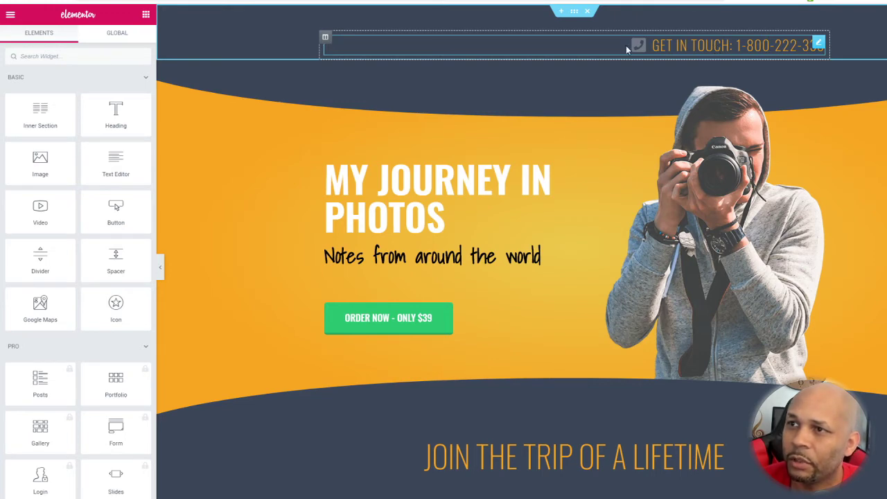
- Change the hero section's bottom shape divider type to Pyramids
{"action": "scroll", "coordinate": [634, 50], "scroll_direction": "down", "scroll_amount": 1}
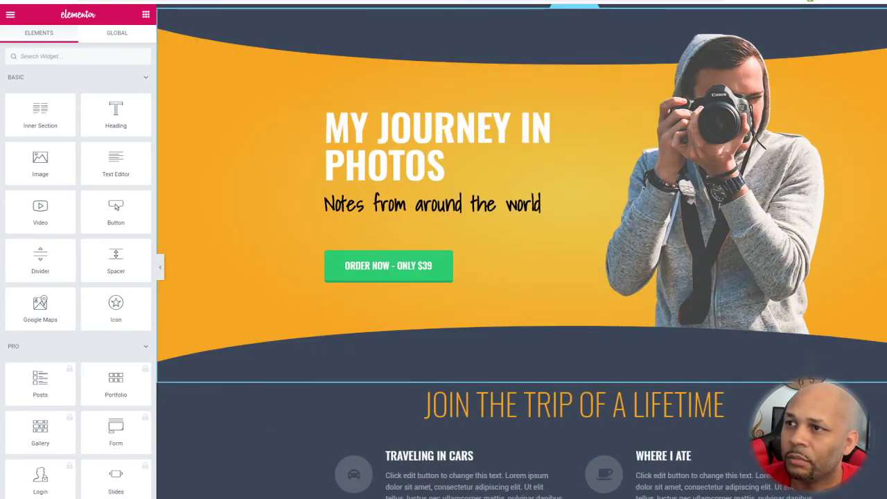
{"action": "scroll", "coordinate": [545, 76], "scroll_direction": "up", "scroll_amount": 1}
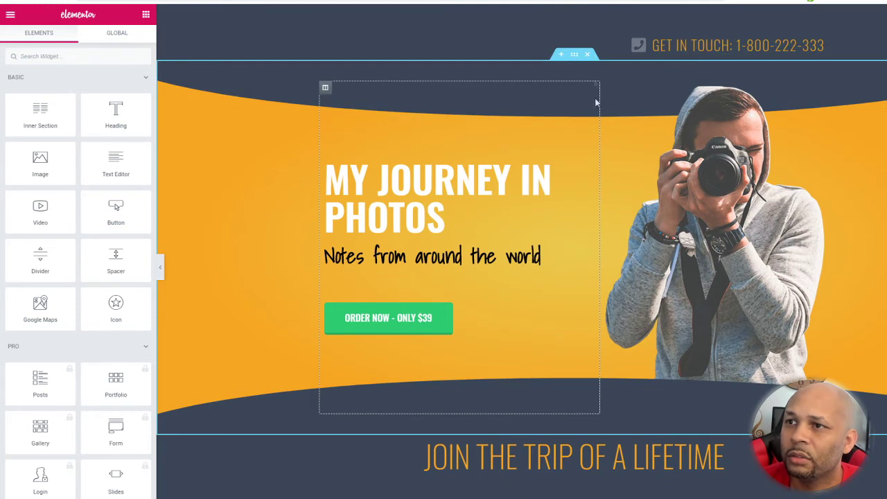
{"action": "left_click", "coordinate": [574, 55]}
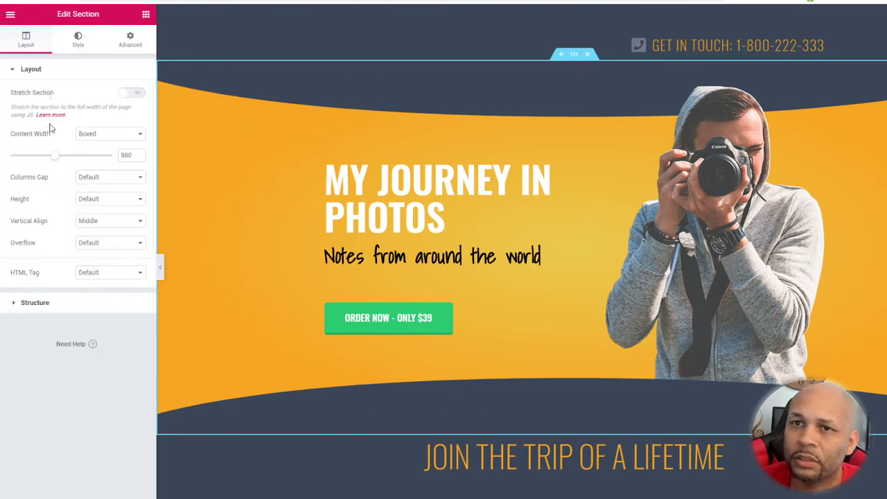
{"action": "left_click", "coordinate": [77, 39]}
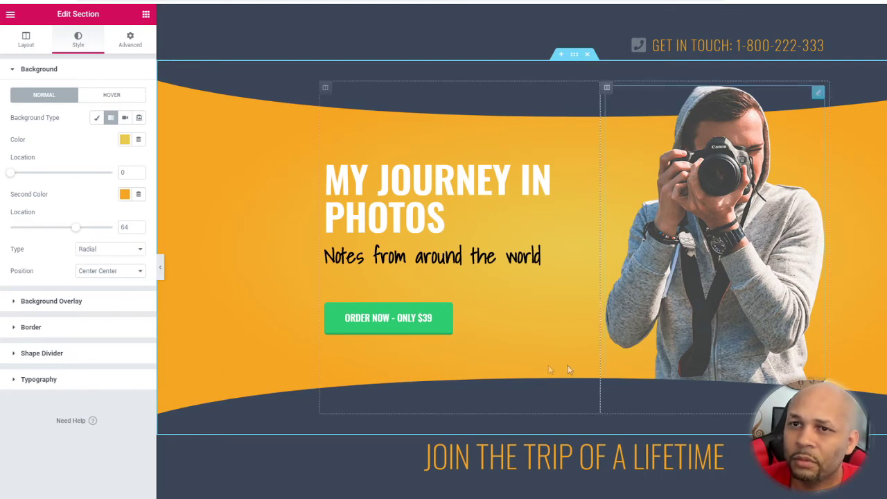
{"action": "left_click", "coordinate": [113, 251]}
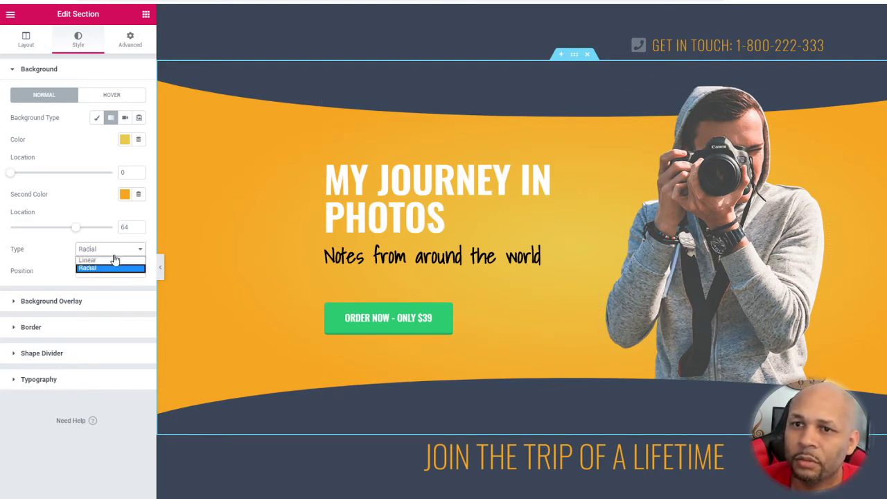
{"action": "left_click", "coordinate": [62, 251]}
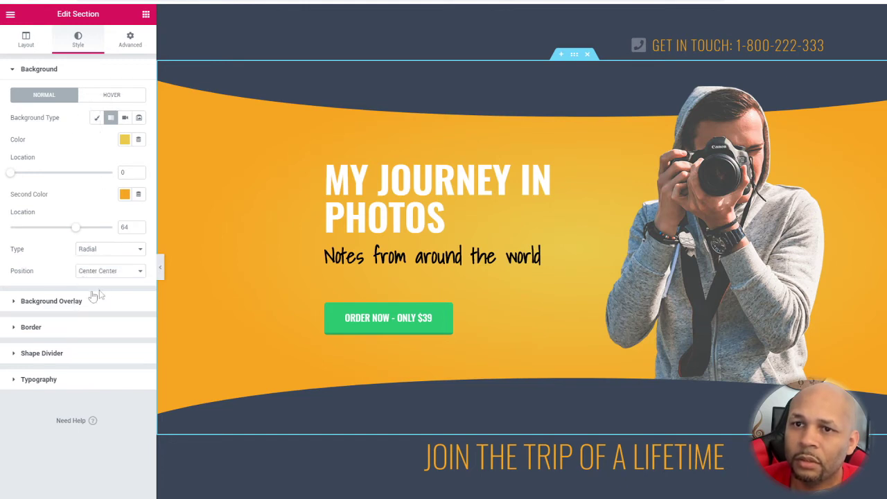
{"action": "left_click", "coordinate": [68, 357]}
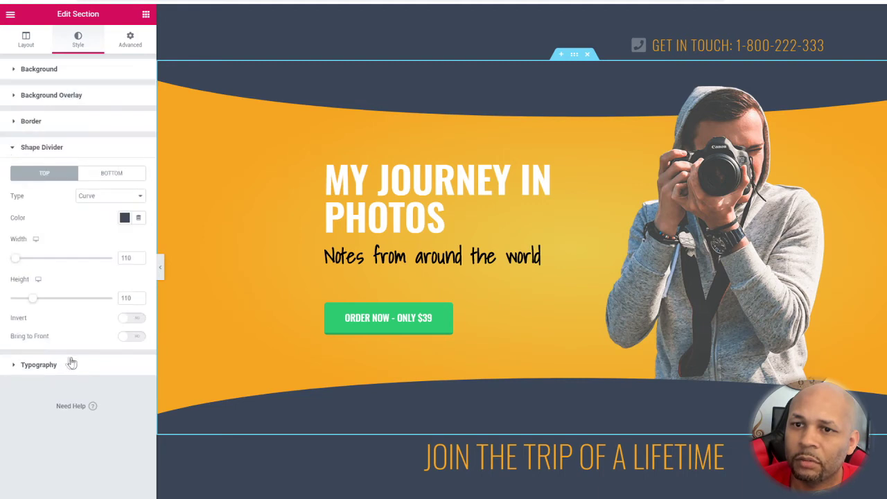
{"action": "left_click", "coordinate": [104, 175]}
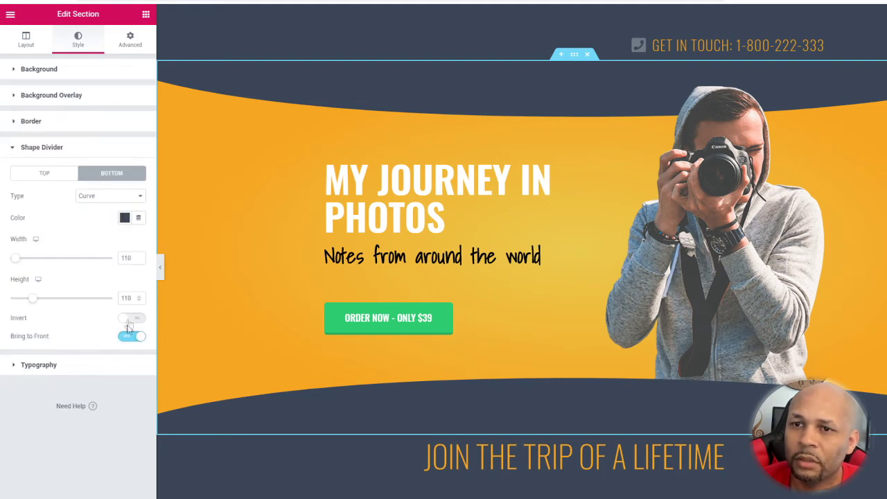
{"action": "left_click", "coordinate": [115, 197]}
{"action": "left_click", "coordinate": [103, 256]}
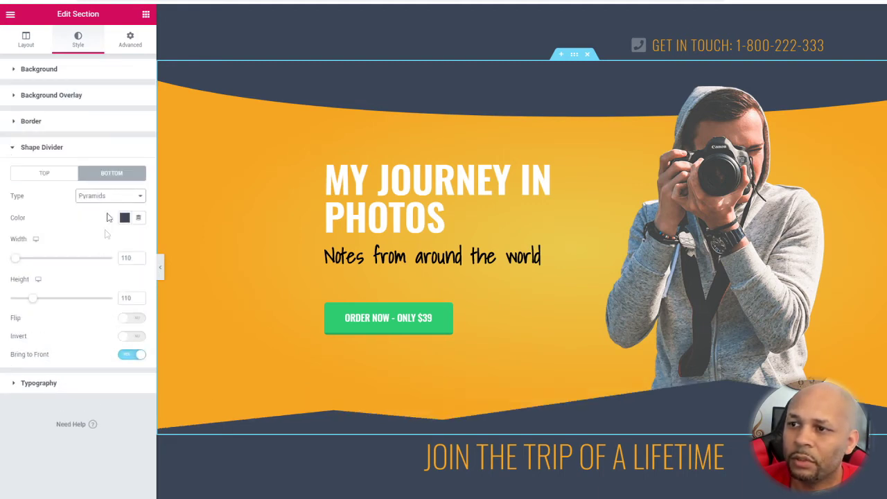
- Change the hero section's top shape divider type to Pyramids as well
{"action": "left_click", "coordinate": [53, 176]}
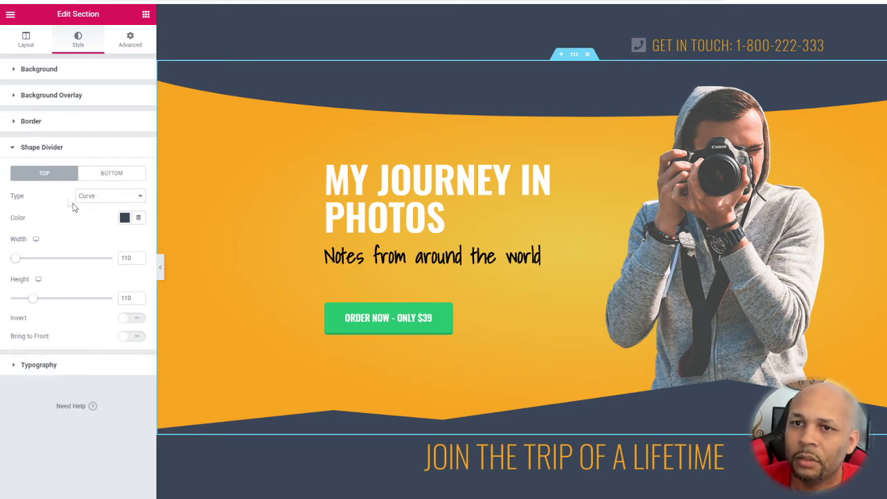
{"action": "left_click", "coordinate": [97, 202]}
{"action": "left_click", "coordinate": [113, 253]}
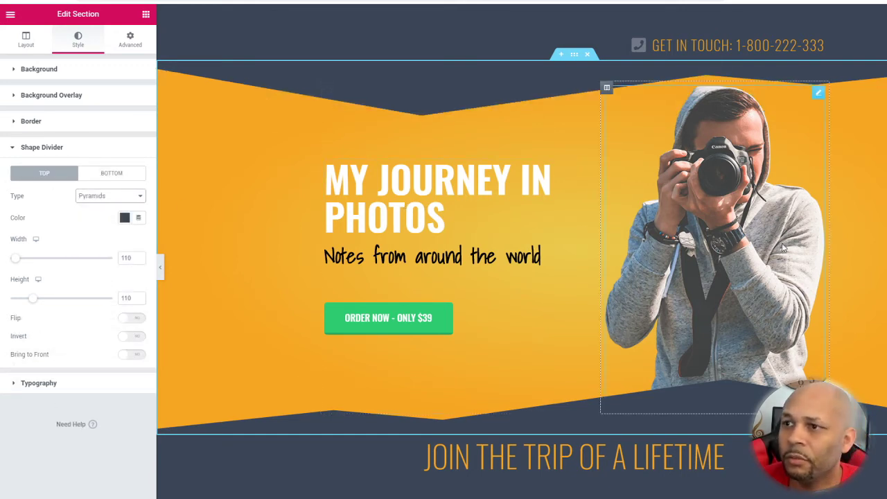
- Open the media library for the hero's photographer image and close it without choosing a replacement
{"action": "left_click", "coordinate": [760, 233]}
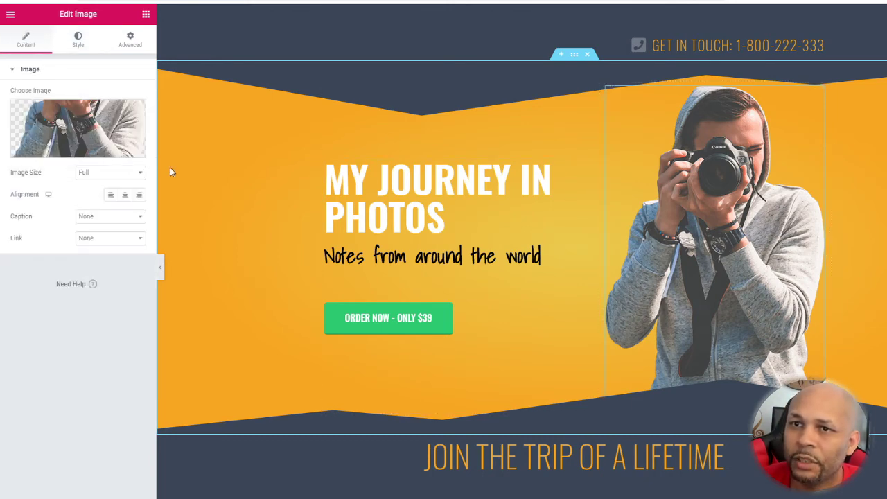
{"action": "left_click", "coordinate": [71, 151]}
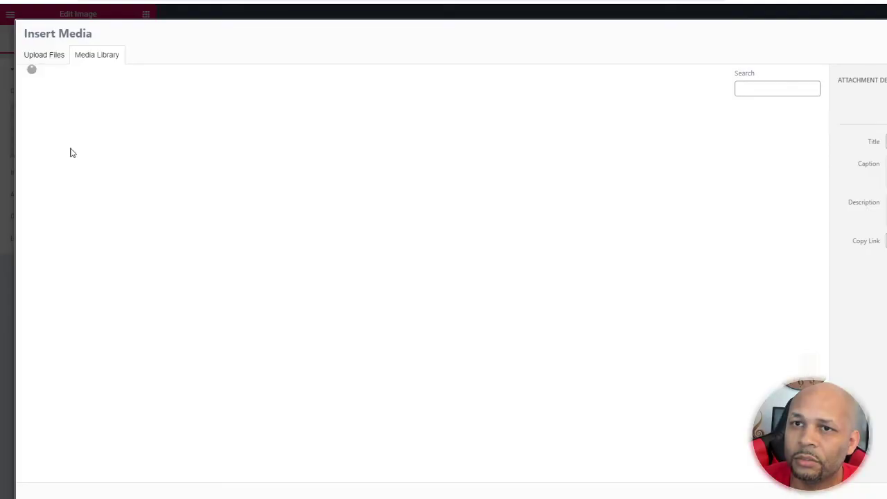
{"action": "key", "text": "Escape"}
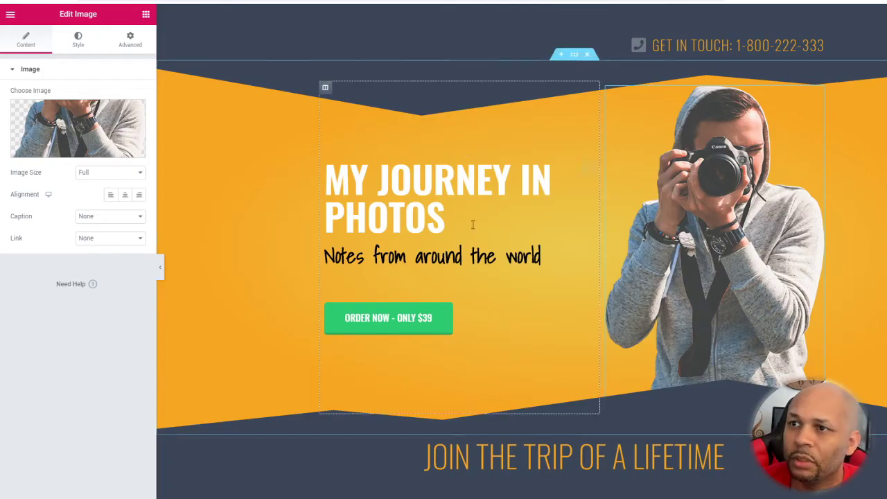
- Replace the placeholder link of the hero's "Order Now - Only $39" button with the copied ClickBank HopLink
{"action": "left_click", "coordinate": [388, 317]}
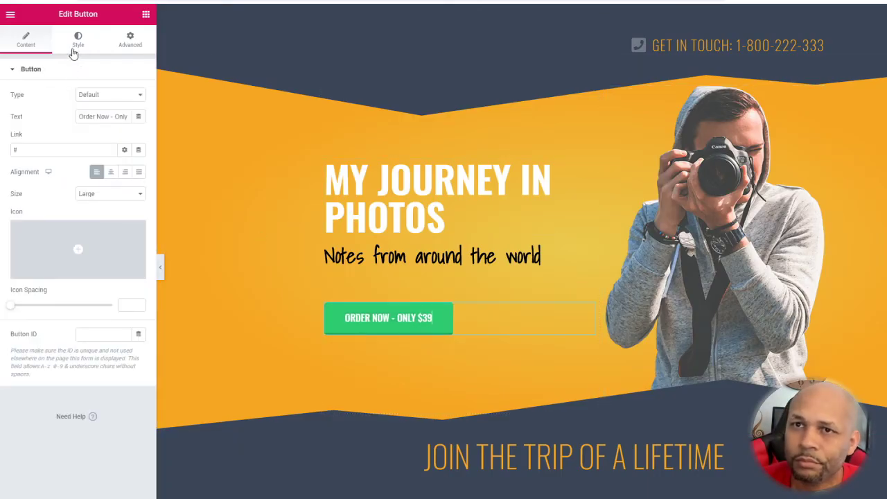
{"action": "double_click", "coordinate": [28, 151]}
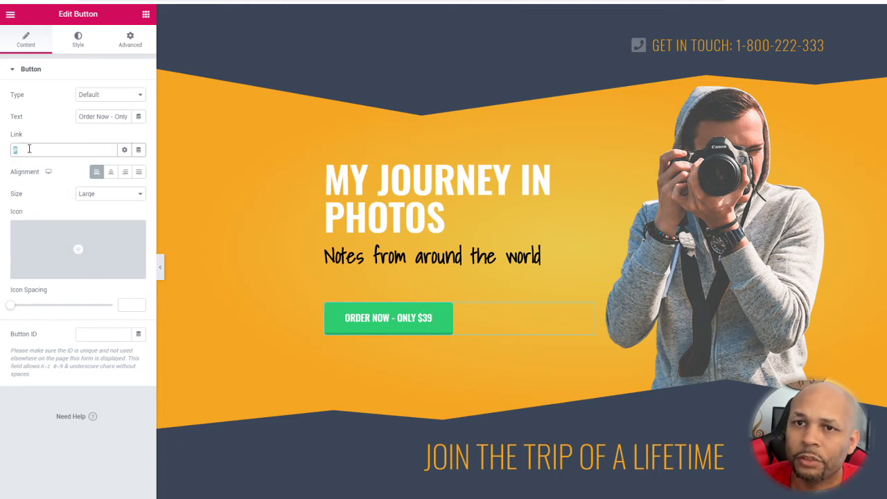
{"action": "right_click", "coordinate": [29, 151]}
{"action": "left_click", "coordinate": [52, 198]}
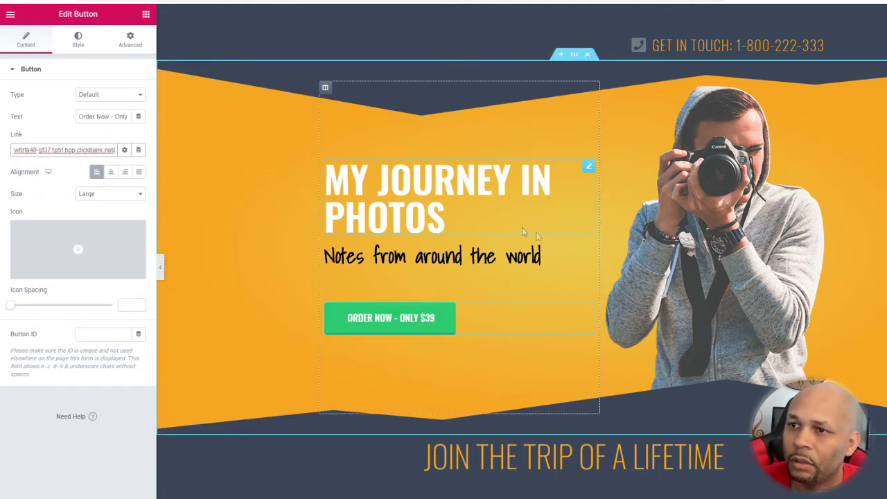
- Look over the page's lower sections, then check the whole layout in the 360px Mobile preview
{"action": "scroll", "coordinate": [639, 253], "scroll_direction": "down", "scroll_amount": 4}
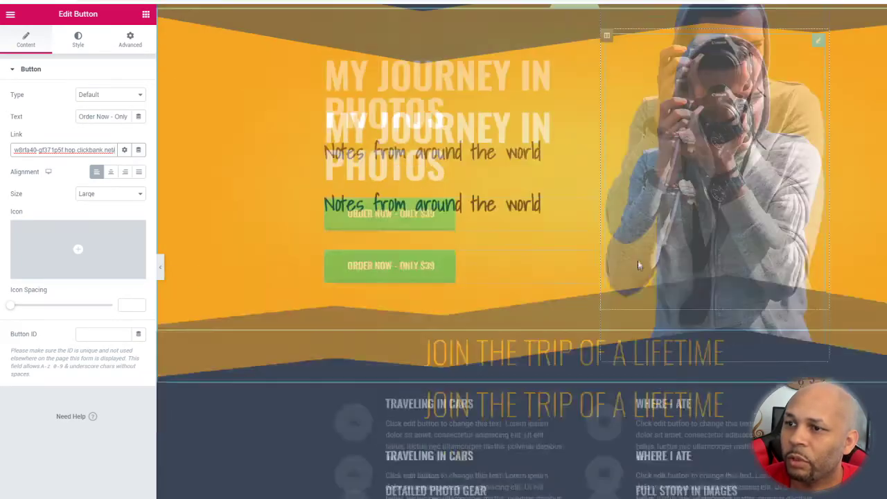
{"action": "scroll", "coordinate": [638, 260], "scroll_direction": "down", "scroll_amount": 3}
{"action": "scroll", "coordinate": [451, 263], "scroll_direction": "up", "scroll_amount": 1}
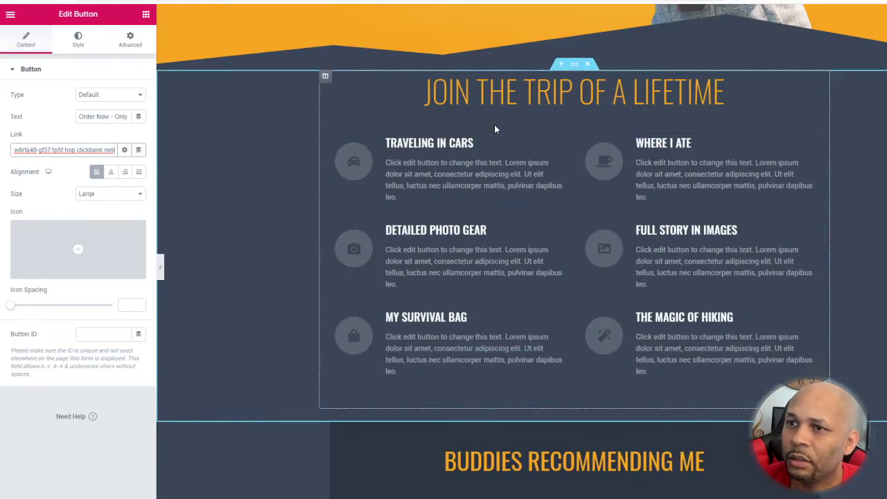
{"action": "scroll", "coordinate": [383, 272], "scroll_direction": "down", "scroll_amount": 6}
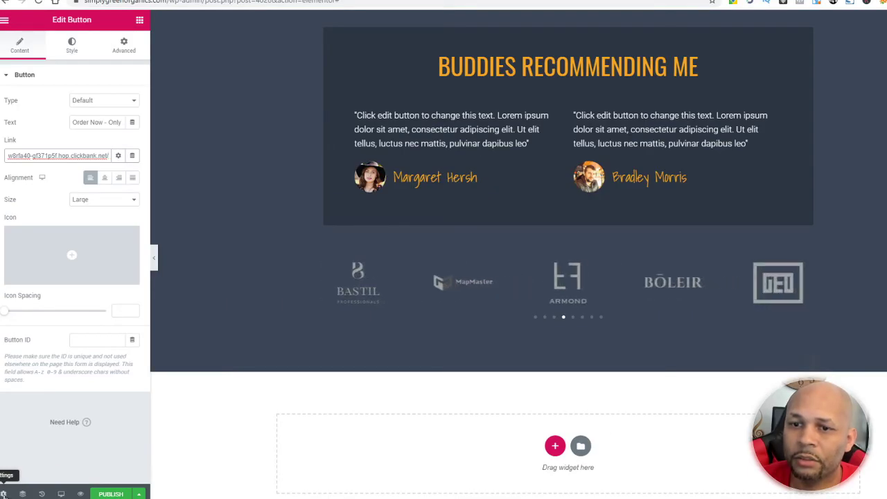
{"action": "left_click", "coordinate": [60, 493]}
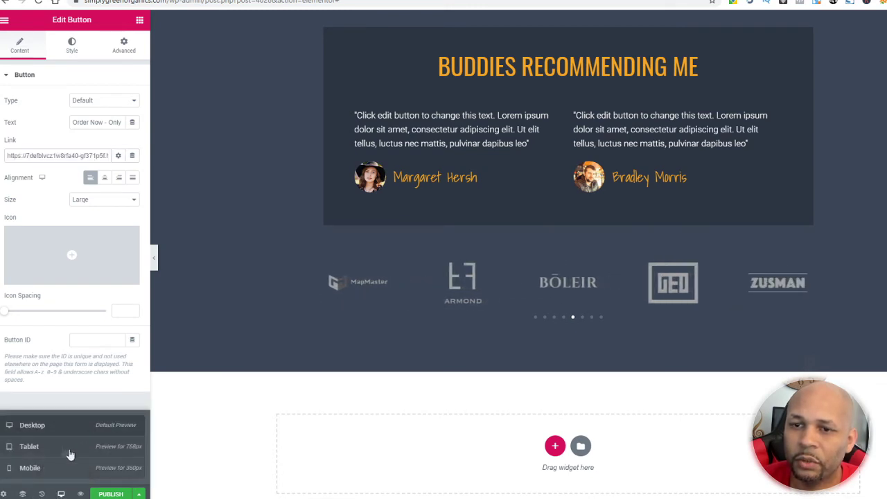
{"action": "left_click", "coordinate": [46, 474]}
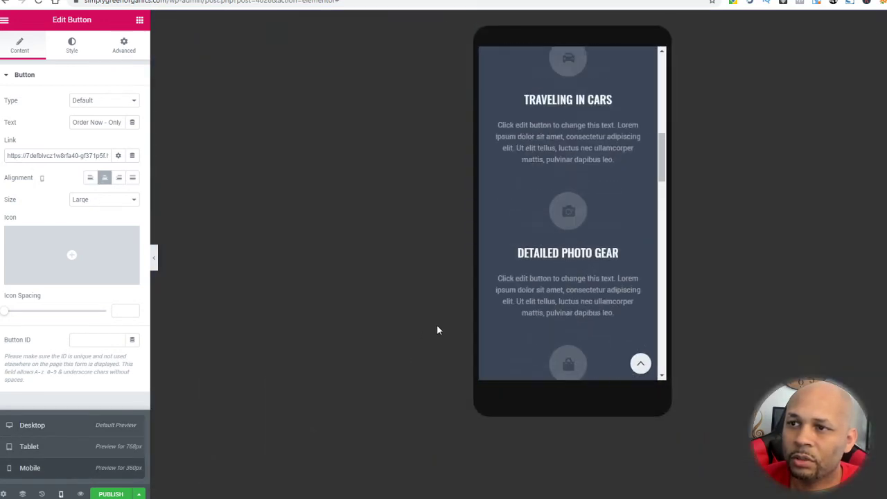
{"action": "scroll", "coordinate": [554, 324], "scroll_direction": "up", "scroll_amount": 1}
{"action": "scroll", "coordinate": [619, 179], "scroll_direction": "up", "scroll_amount": 1}
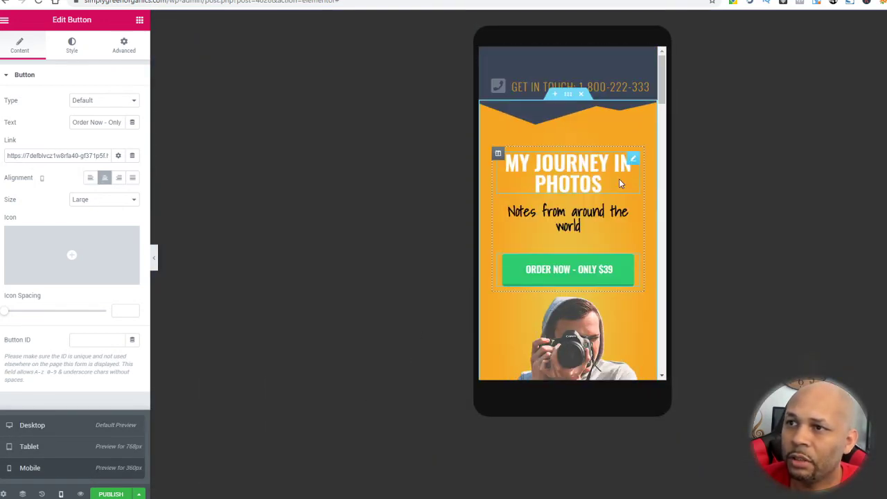
{"action": "scroll", "coordinate": [553, 255], "scroll_direction": "down", "scroll_amount": 4}
{"action": "scroll", "coordinate": [553, 255], "scroll_direction": "down", "scroll_amount": 15}
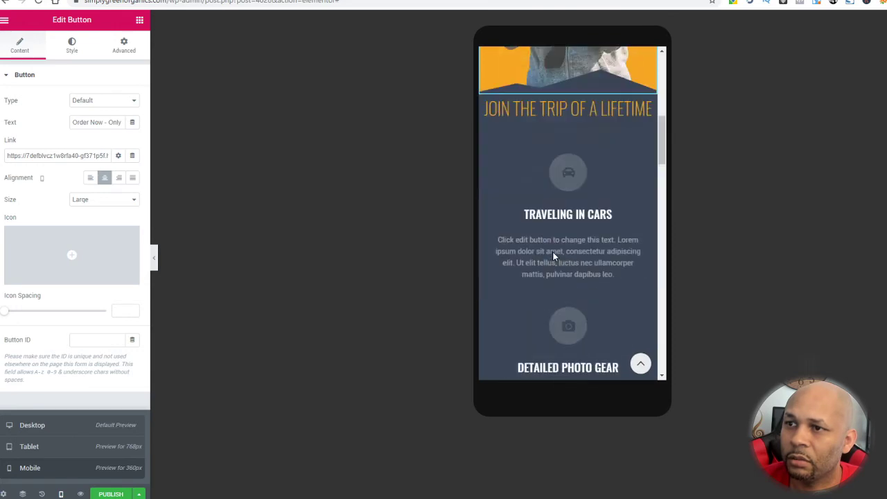
{"action": "scroll", "coordinate": [553, 254], "scroll_direction": "down", "scroll_amount": 6}
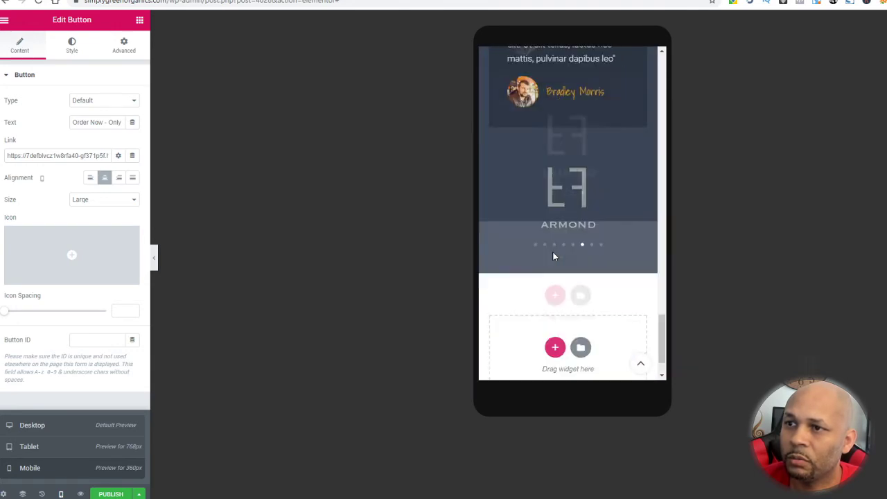
{"action": "scroll", "coordinate": [552, 255], "scroll_direction": "up", "scroll_amount": 18}
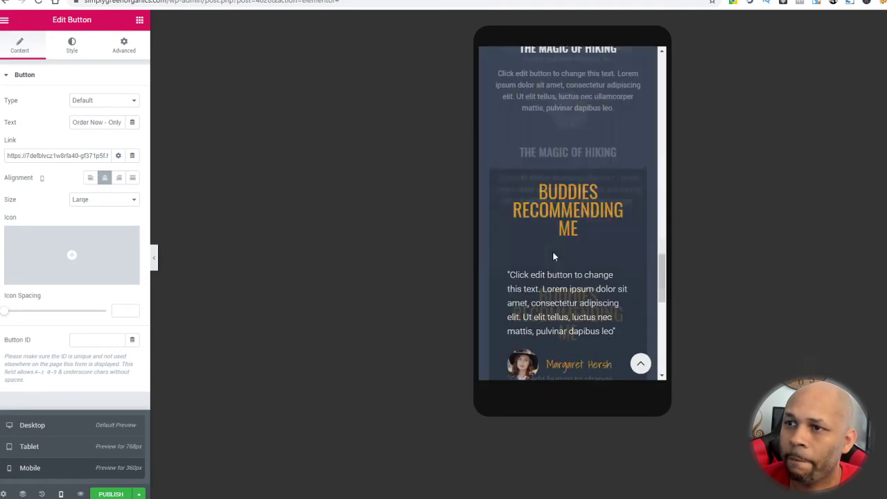
{"action": "scroll", "coordinate": [552, 255], "scroll_direction": "up", "scroll_amount": 10}
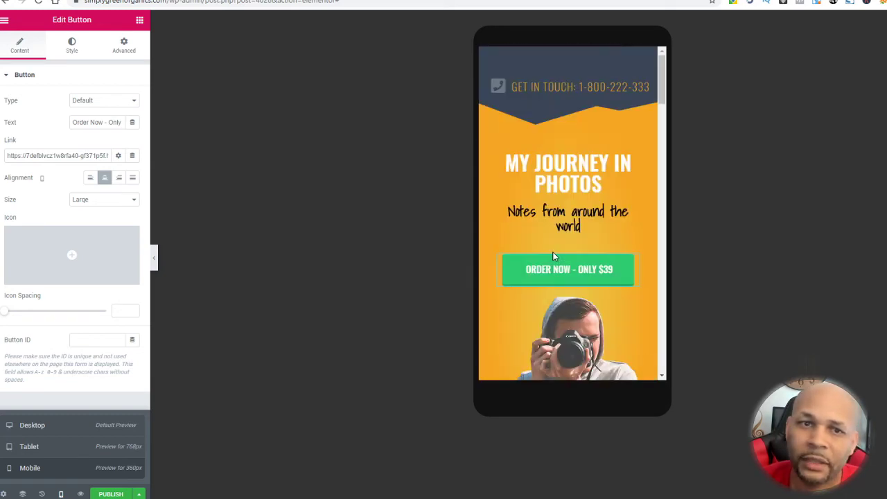
{"action": "scroll", "coordinate": [553, 257], "scroll_direction": "down", "scroll_amount": 15}
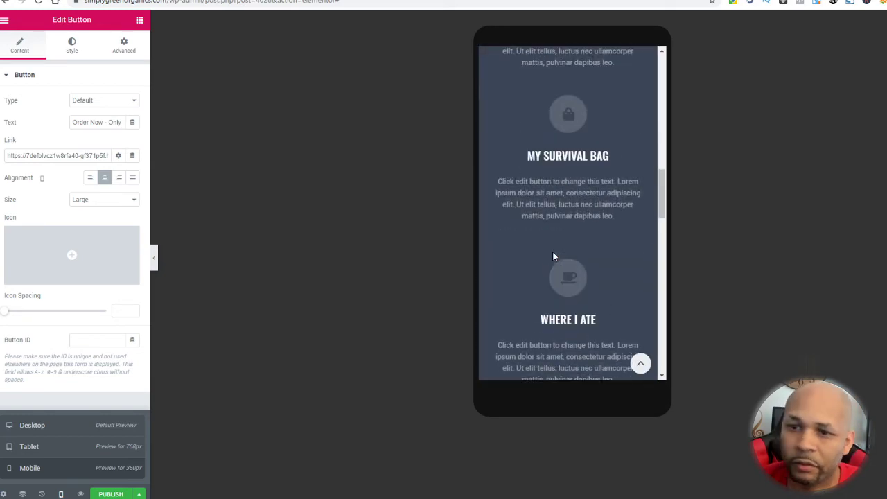
- Review the stacked feature blocks, the hero and the page's end in the 360px Mobile preview
{"action": "scroll", "coordinate": [557, 279], "scroll_direction": "down", "scroll_amount": 10}
{"action": "scroll", "coordinate": [557, 279], "scroll_direction": "up", "scroll_amount": 10}
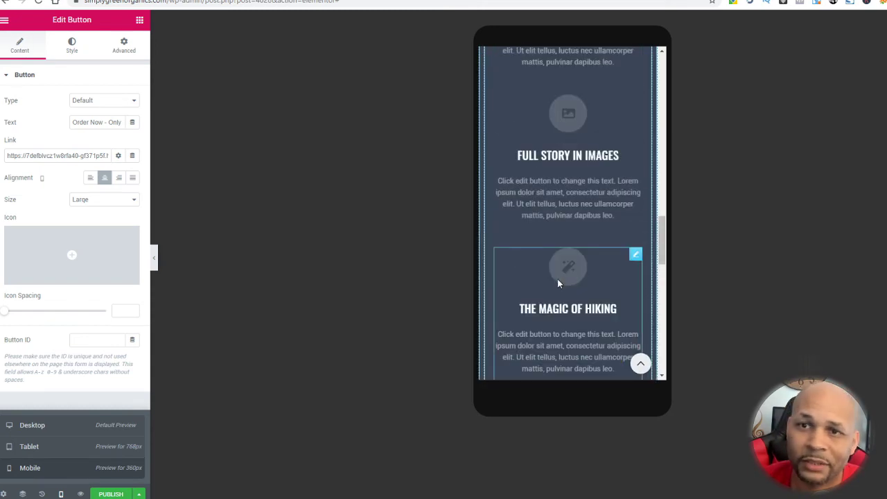
{"action": "scroll", "coordinate": [557, 279], "scroll_direction": "up", "scroll_amount": 15}
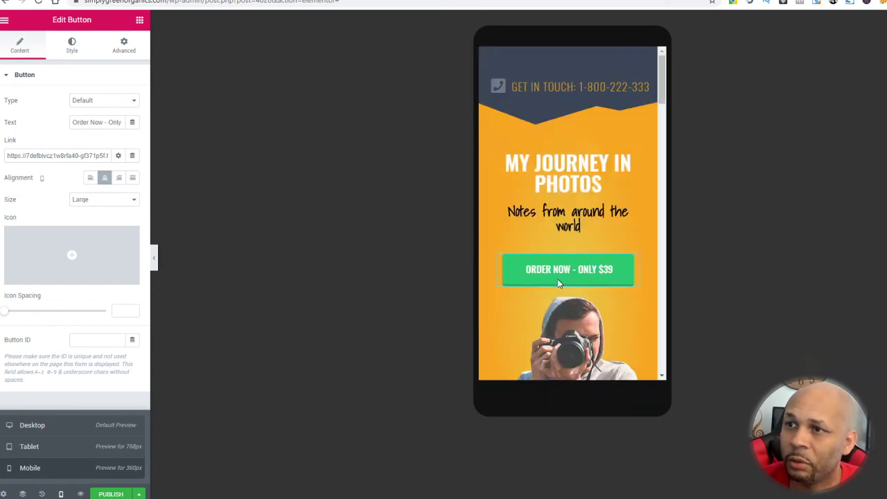
{"action": "scroll", "coordinate": [572, 335], "scroll_direction": "down", "scroll_amount": 10}
{"action": "scroll", "coordinate": [573, 335], "scroll_direction": "down", "scroll_amount": 10}
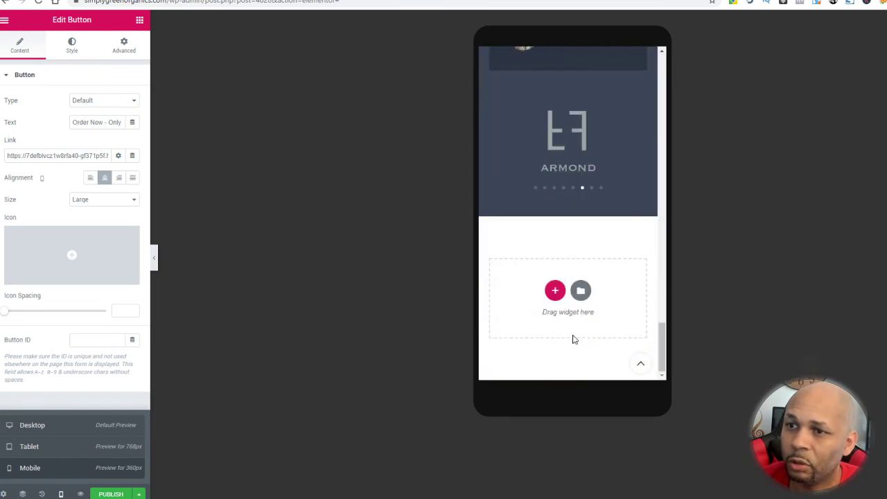
- Switch to the 768px Tablet preview and check the page layout from the hero section to the logo carousel
{"action": "left_click", "coordinate": [52, 449]}
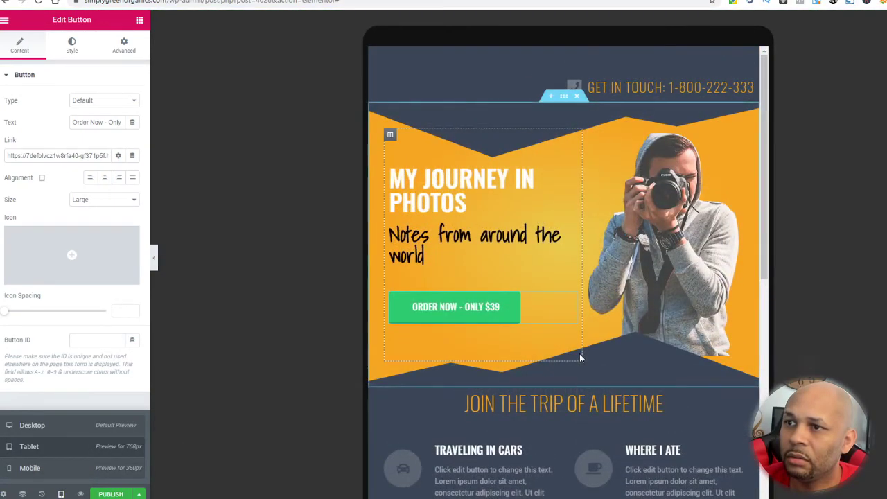
{"action": "scroll", "coordinate": [573, 358], "scroll_direction": "down", "scroll_amount": 10}
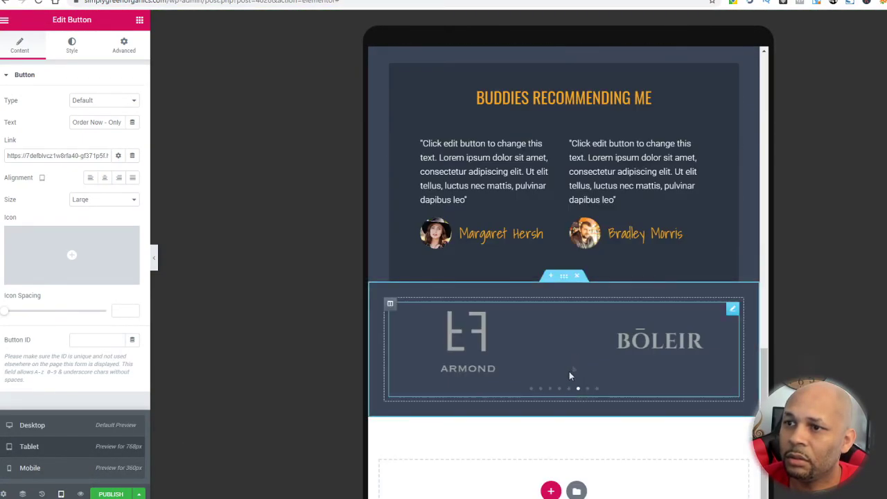
{"action": "scroll", "coordinate": [572, 364], "scroll_direction": "up", "scroll_amount": 10}
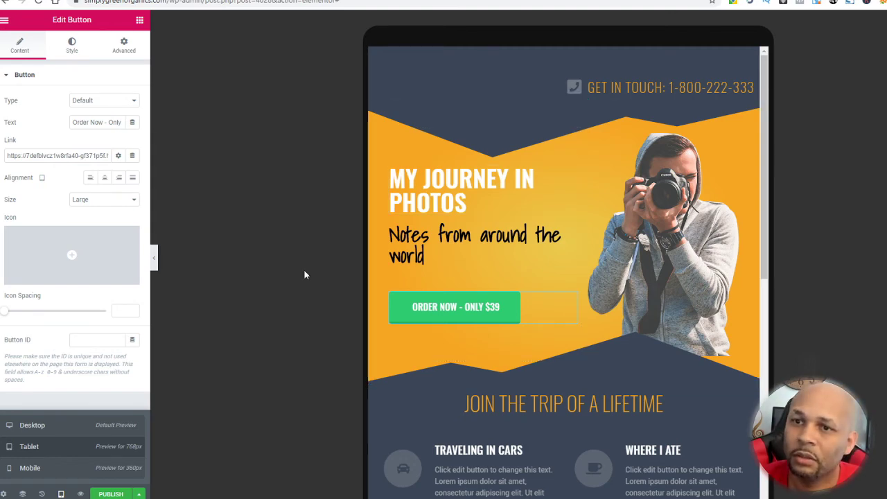
{"action": "scroll", "coordinate": [305, 273], "scroll_direction": "down", "scroll_amount": 3}
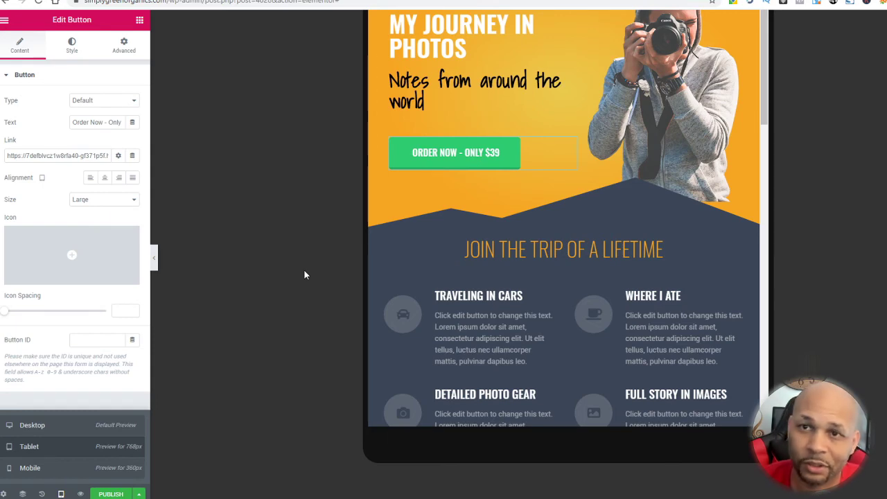
{"action": "scroll", "coordinate": [304, 273], "scroll_direction": "up", "scroll_amount": 3}
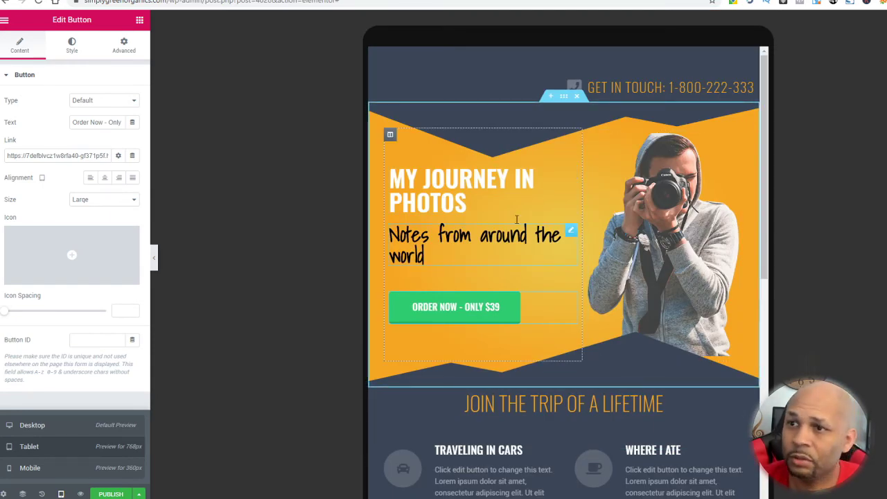
{"action": "scroll", "coordinate": [520, 229], "scroll_direction": "down", "scroll_amount": 4}
{"action": "scroll", "coordinate": [532, 242], "scroll_direction": "up", "scroll_amount": 4}
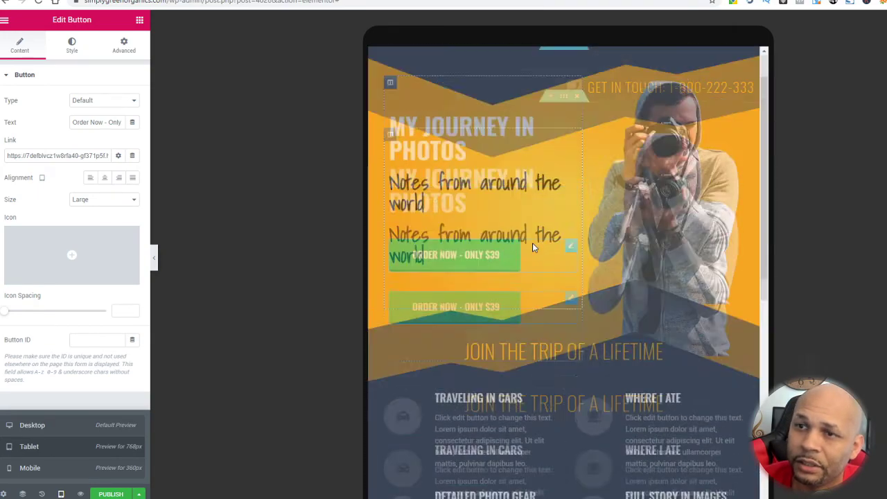
{"action": "scroll", "coordinate": [375, 277], "scroll_direction": "down", "scroll_amount": 5}
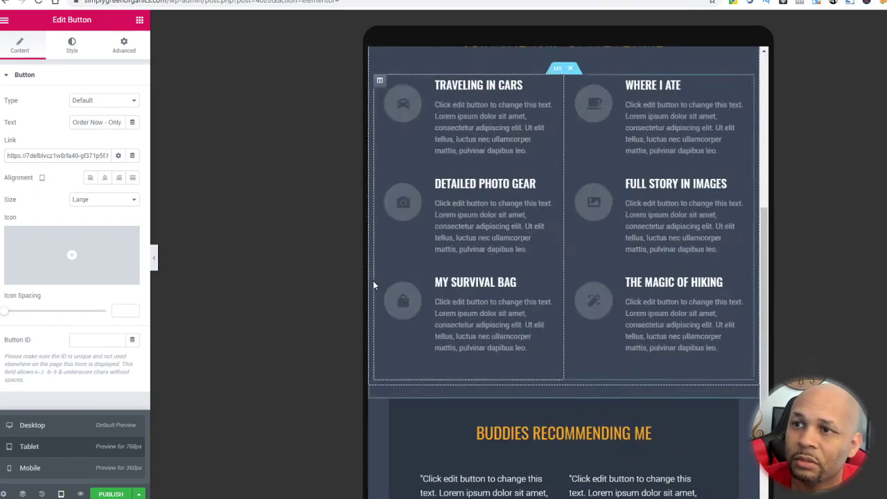
{"action": "scroll", "coordinate": [373, 280], "scroll_direction": "down", "scroll_amount": 4}
{"action": "scroll", "coordinate": [373, 280], "scroll_direction": "up", "scroll_amount": 10}
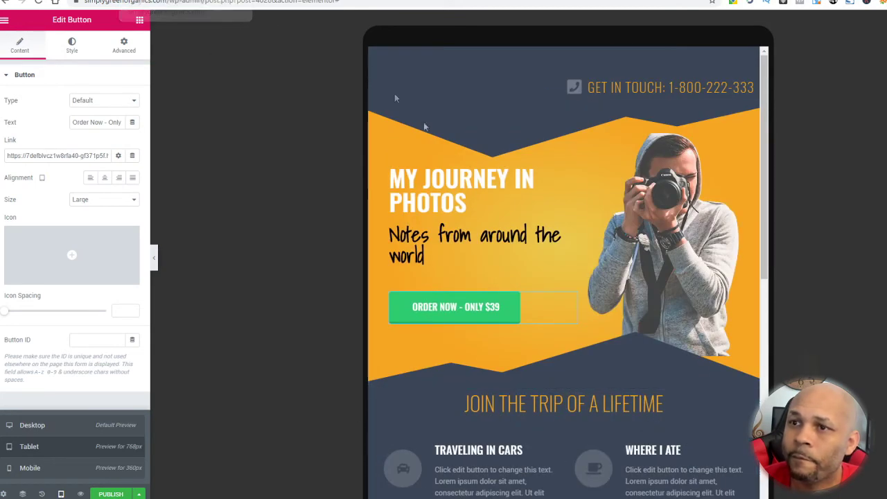
{"action": "scroll", "coordinate": [394, 93], "scroll_direction": "down", "scroll_amount": 2}
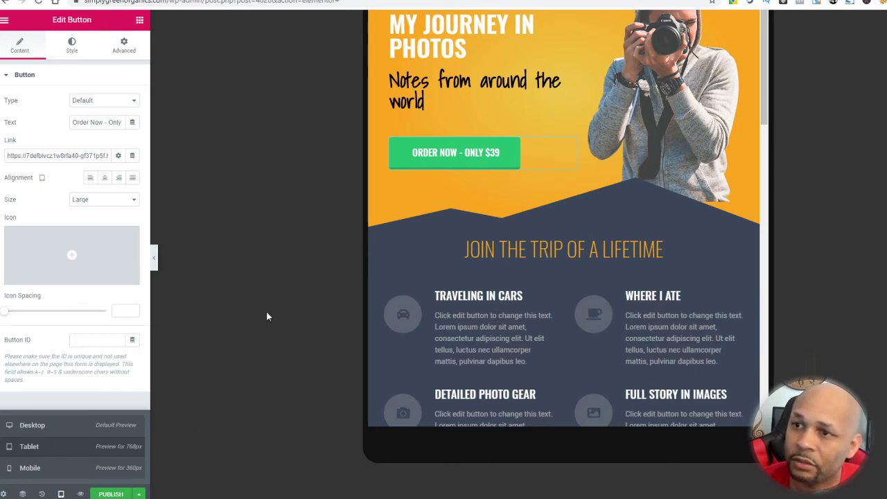
{"action": "scroll", "coordinate": [475, 315], "scroll_direction": "up", "scroll_amount": 3}
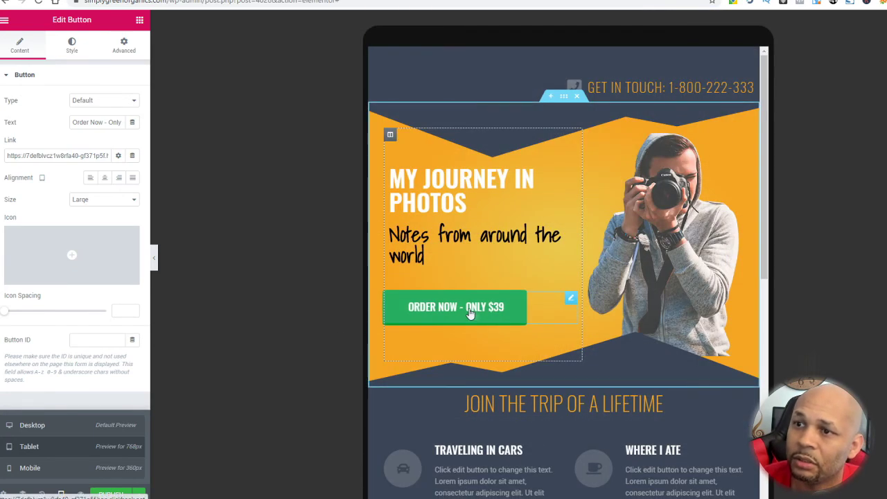
{"action": "scroll", "coordinate": [485, 316], "scroll_direction": "down", "scroll_amount": 2}
{"action": "scroll", "coordinate": [485, 318], "scroll_direction": "up", "scroll_amount": 1}
{"action": "scroll", "coordinate": [485, 318], "scroll_direction": "up", "scroll_amount": 1}
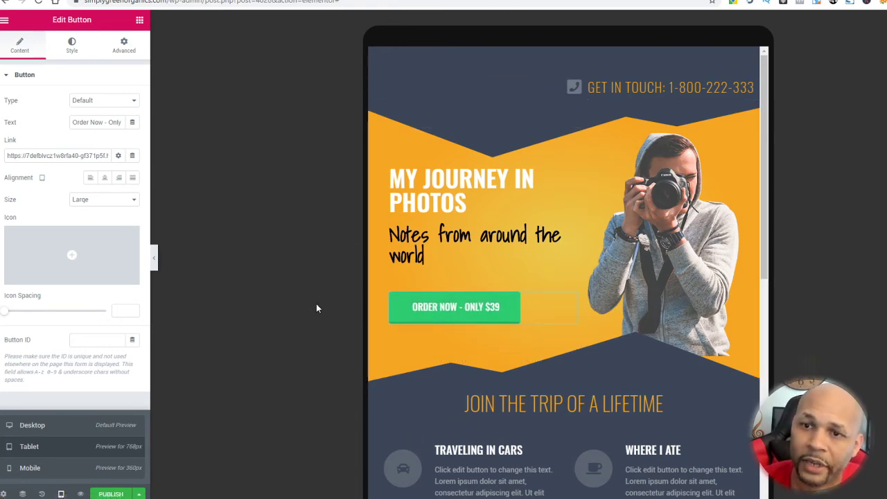
{"action": "scroll", "coordinate": [315, 308], "scroll_direction": "down", "scroll_amount": 2}
{"action": "scroll", "coordinate": [316, 305], "scroll_direction": "up", "scroll_amount": 2}
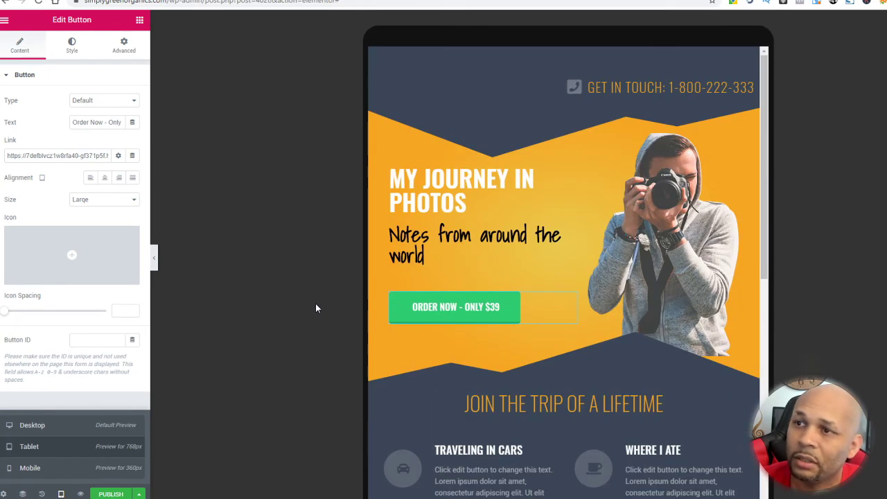
- Examine the testimonials, the logo carousel and the empty area at the page's end in the Tablet preview
{"action": "scroll", "coordinate": [477, 310], "scroll_direction": "down", "scroll_amount": 5}
{"action": "scroll", "coordinate": [478, 310], "scroll_direction": "down", "scroll_amount": 4}
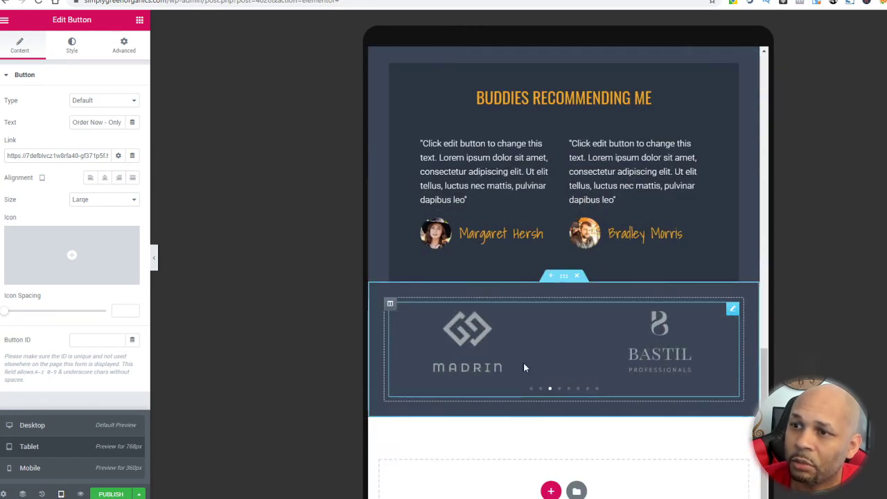
{"action": "scroll", "coordinate": [544, 369], "scroll_direction": "down", "scroll_amount": 2}
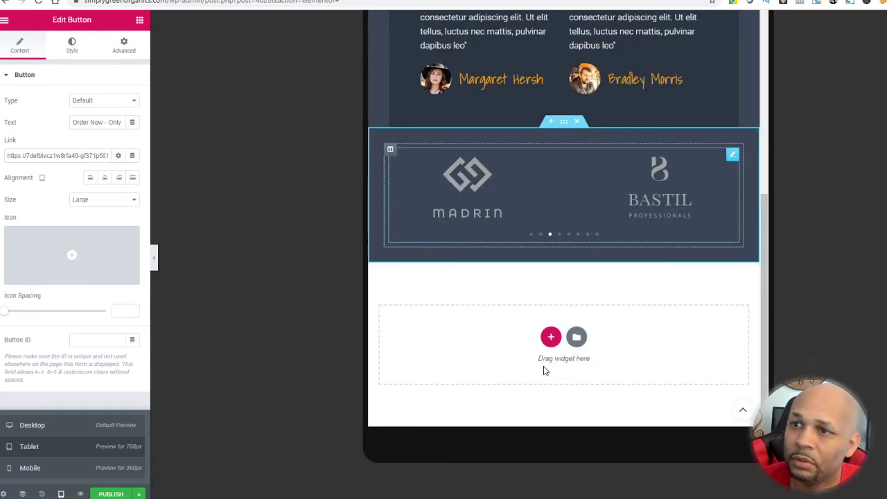
{"action": "scroll", "coordinate": [454, 314], "scroll_direction": "up", "scroll_amount": 4}
{"action": "scroll", "coordinate": [453, 309], "scroll_direction": "up", "scroll_amount": 3}
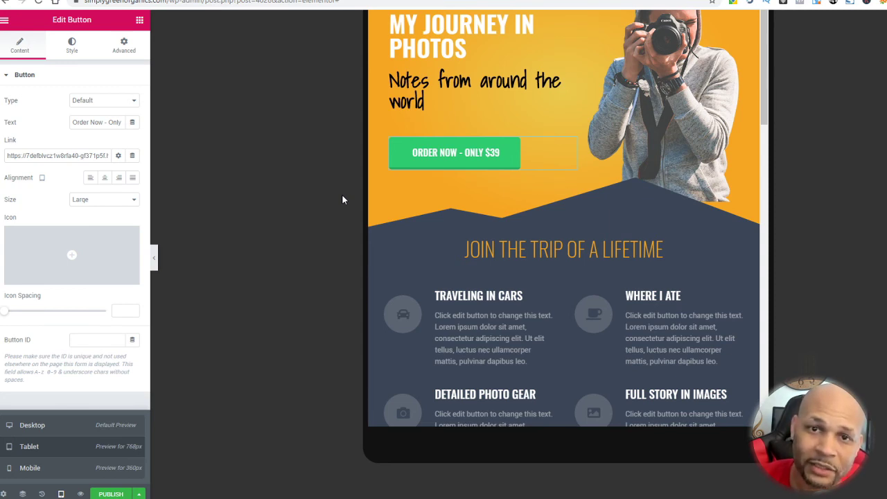
{"action": "scroll", "coordinate": [295, 178], "scroll_direction": "up", "scroll_amount": 3}
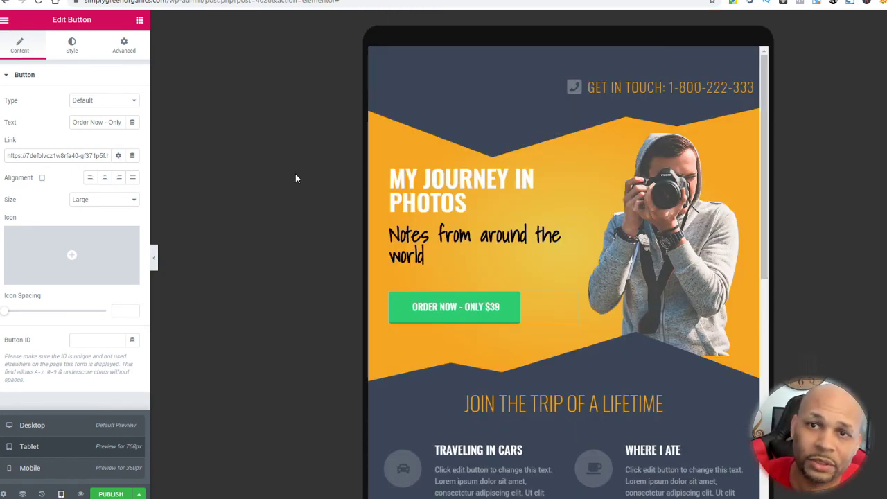
- Look over the feature list and the remaining sections once more in the Tablet preview, returning to the hero
{"action": "scroll", "coordinate": [327, 222], "scroll_direction": "down", "scroll_amount": 2}
{"action": "scroll", "coordinate": [327, 222], "scroll_direction": "up", "scroll_amount": 2}
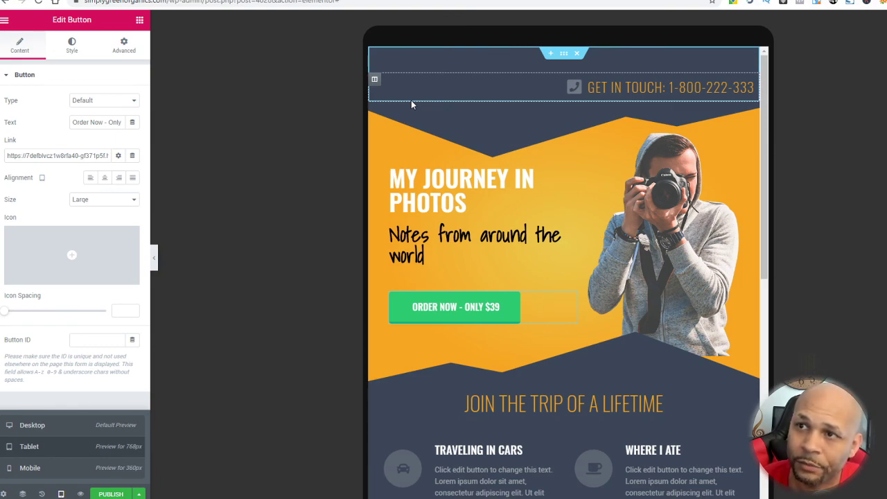
{"action": "scroll", "coordinate": [421, 323], "scroll_direction": "down", "scroll_amount": 10}
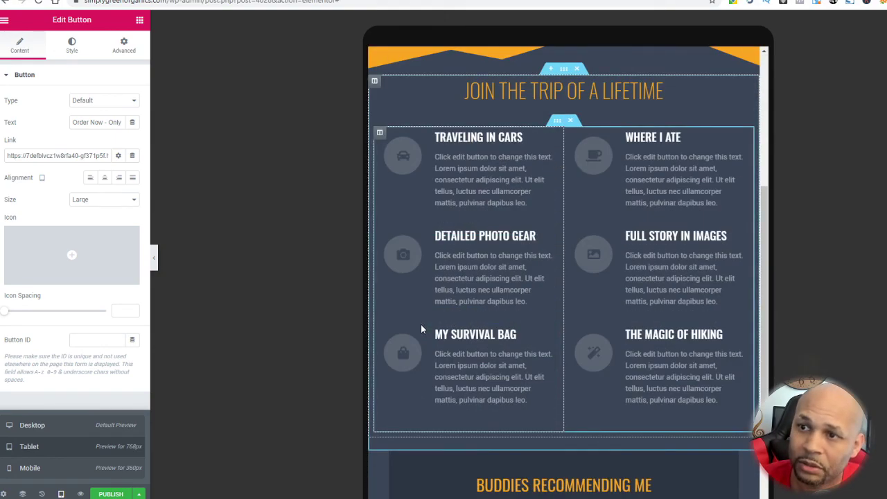
{"action": "scroll", "coordinate": [421, 330], "scroll_direction": "down", "scroll_amount": 2}
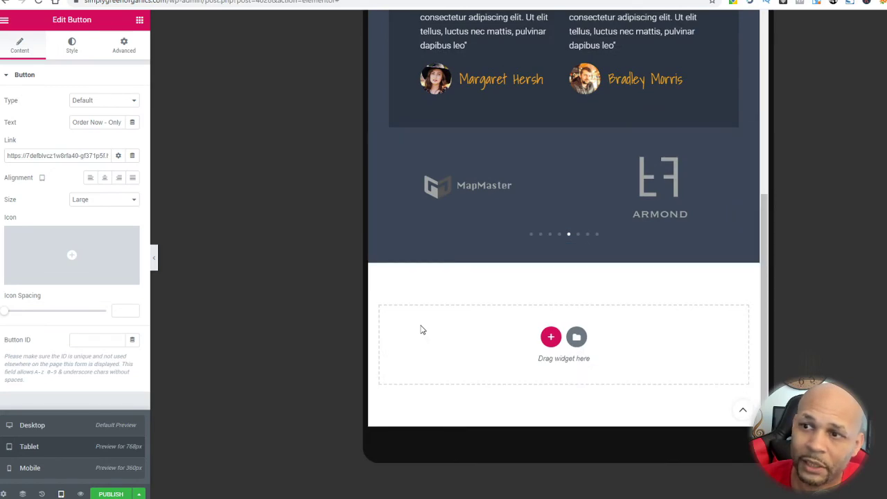
{"action": "scroll", "coordinate": [421, 329], "scroll_direction": "up", "scroll_amount": 10}
{"action": "scroll", "coordinate": [420, 329], "scroll_direction": "up", "scroll_amount": 3}
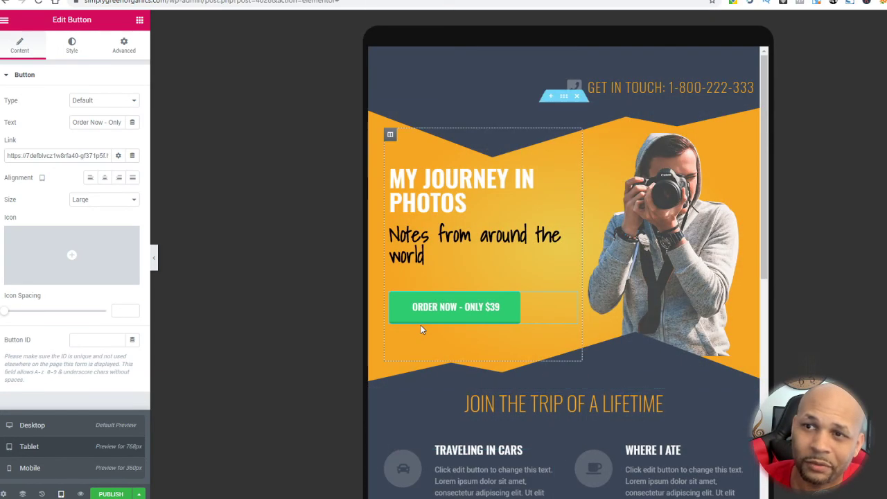